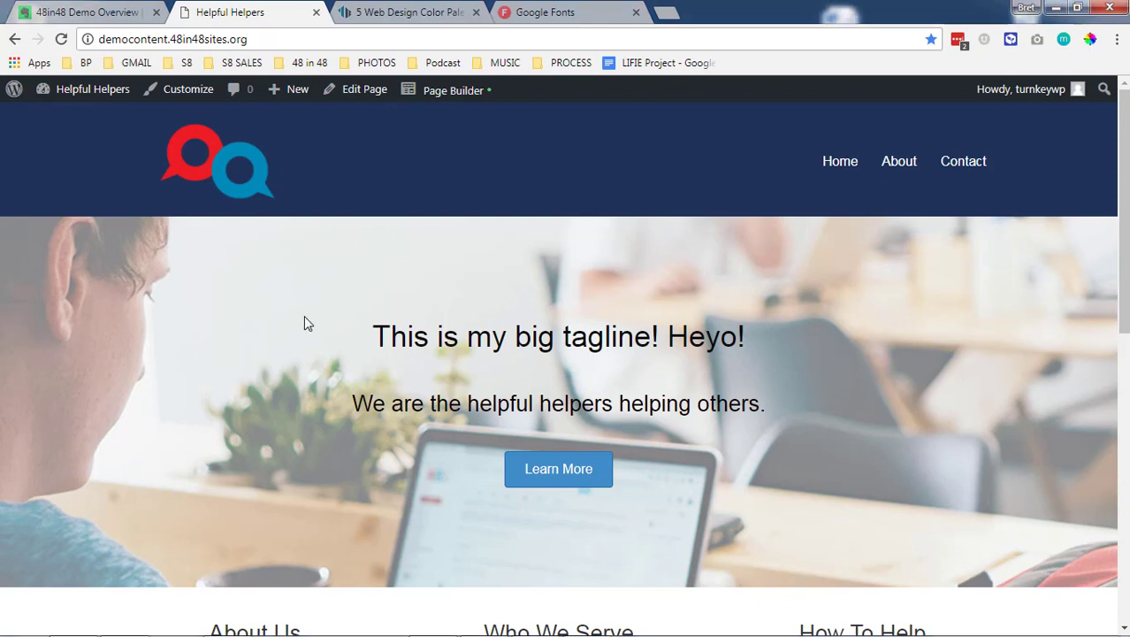
Step: Review the Helpful Helpers home page from bottom to top
key("End")
key("Home")
Step: Launch the Customizer, keep the Default theme preset, and go to the General settings
left_click(183, 93)
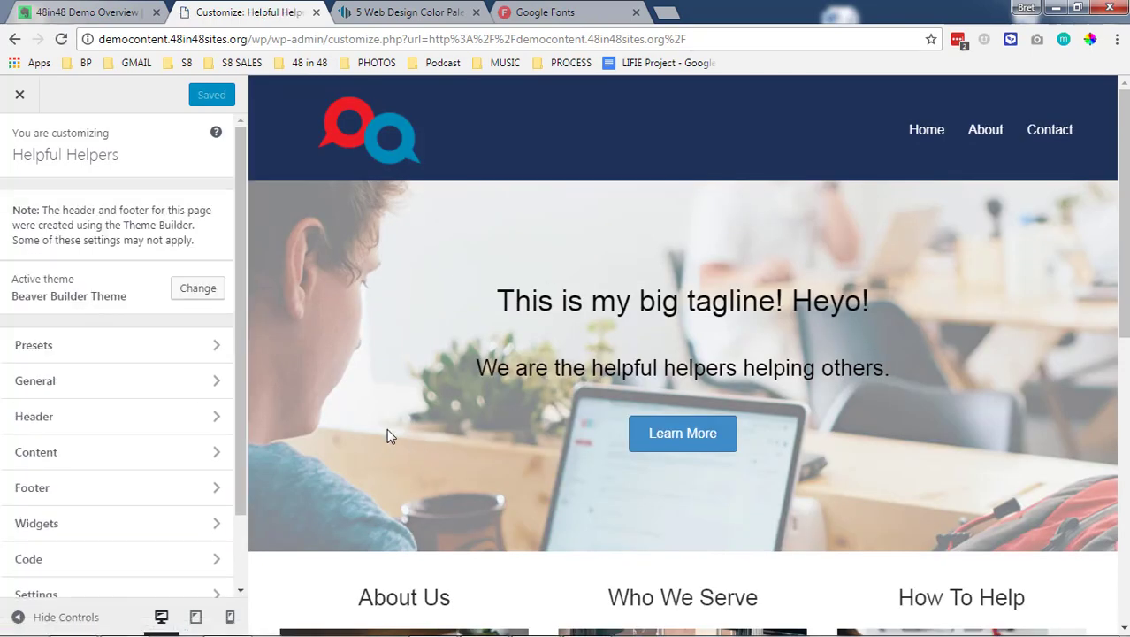
left_click(200, 347)
left_click(97, 219)
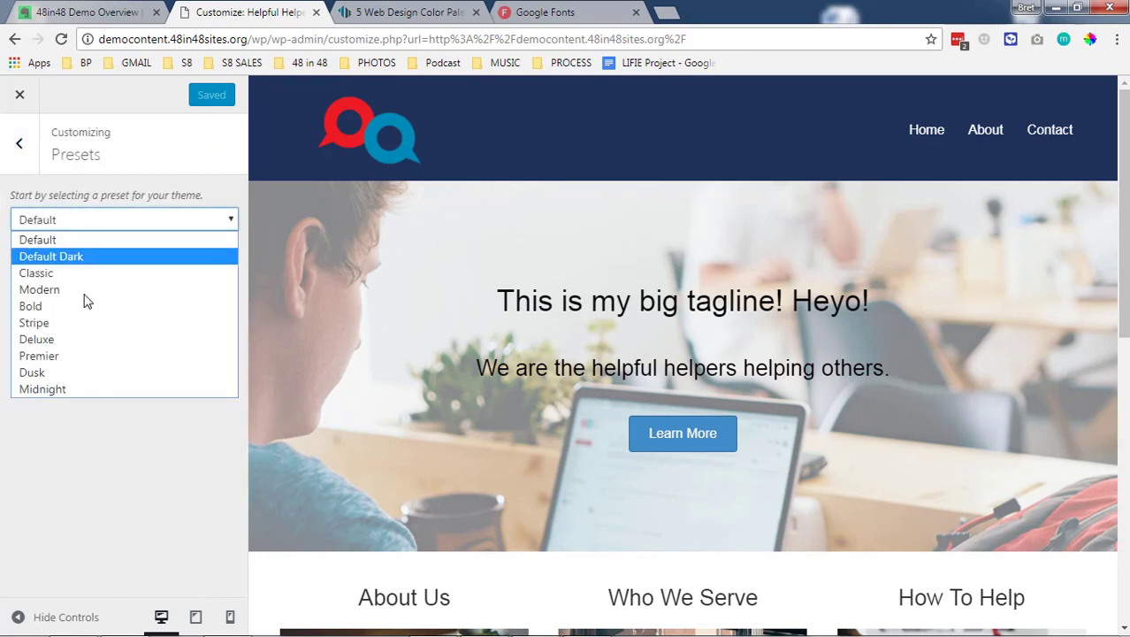
left_click(69, 240)
left_click(25, 170)
left_click(81, 387)
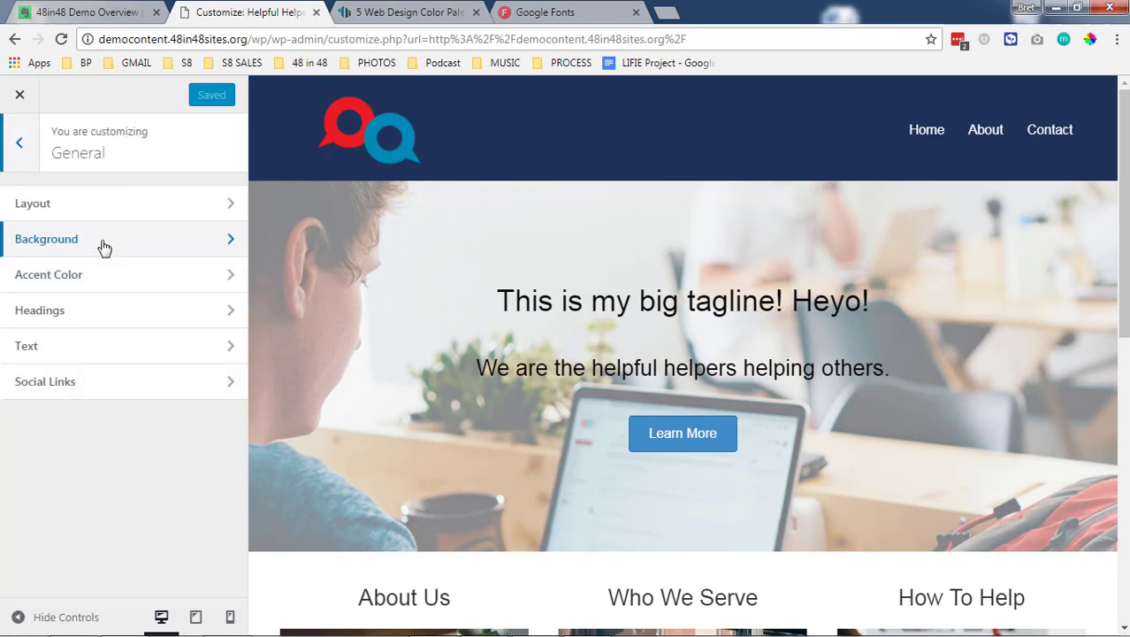
Step: Look over the Background settings, then bring up the Accent Color settings
left_click(102, 244)
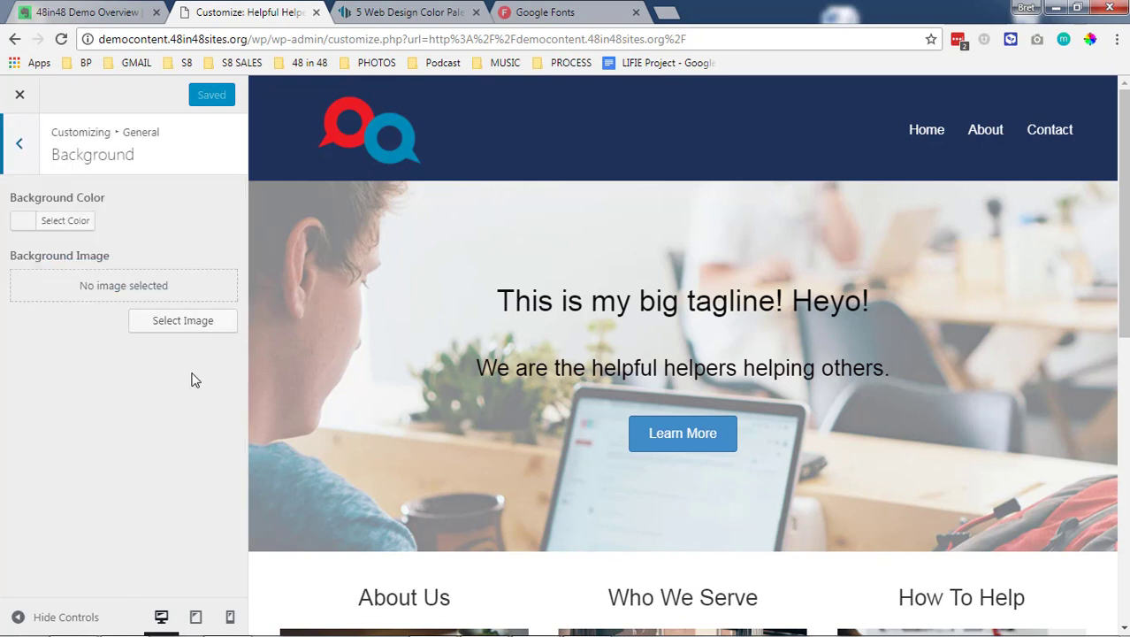
left_click(33, 167)
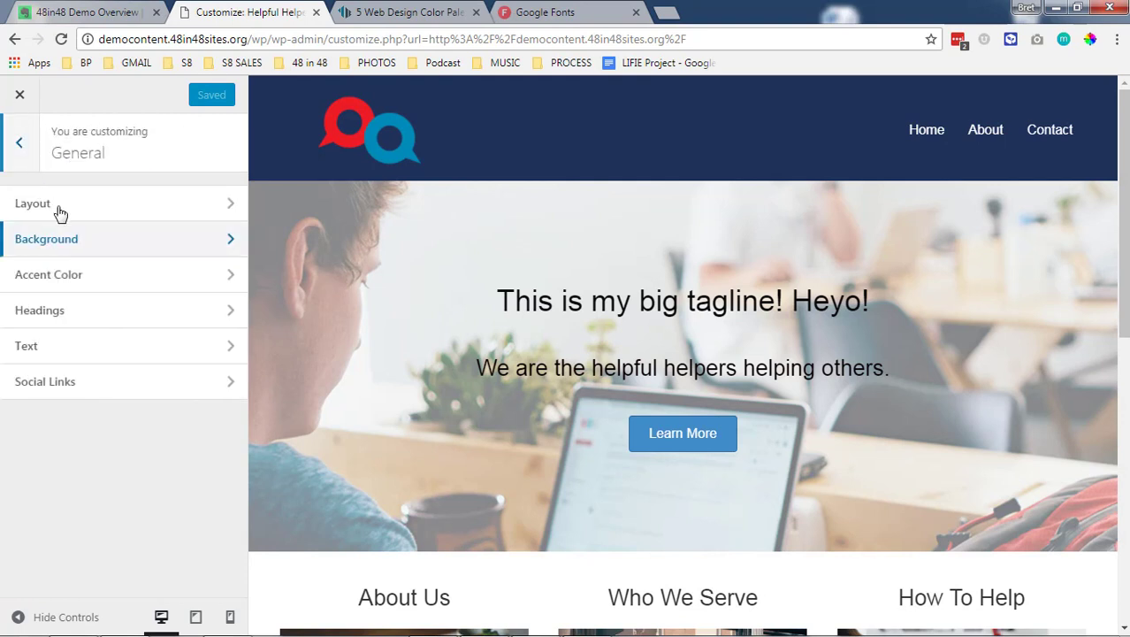
left_click(85, 285)
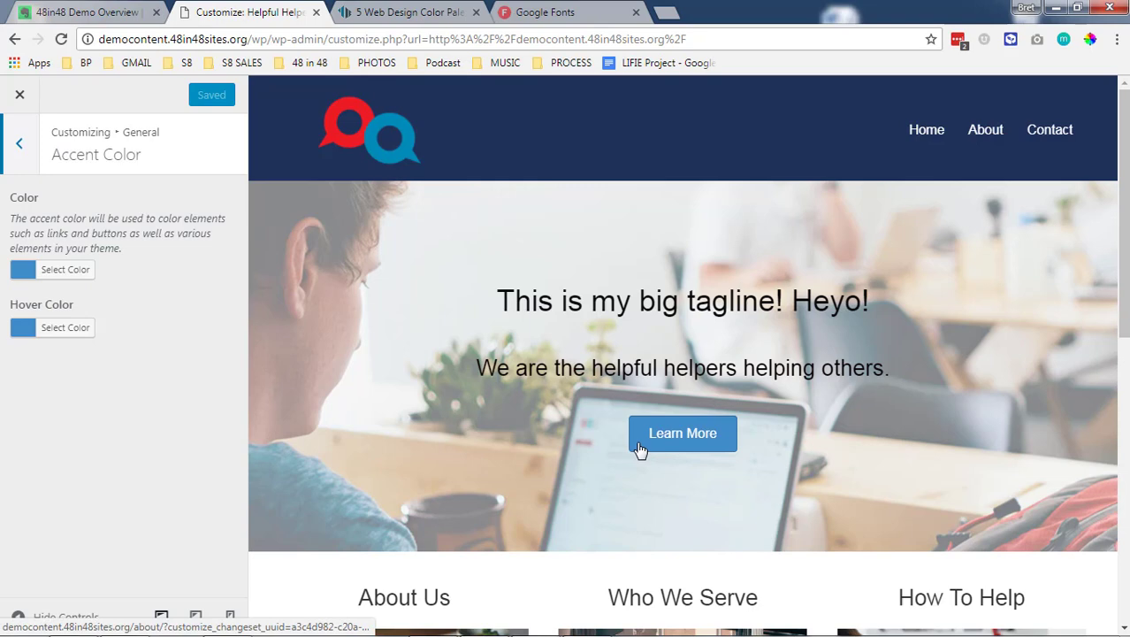
scroll(306, 402, "down", 6)
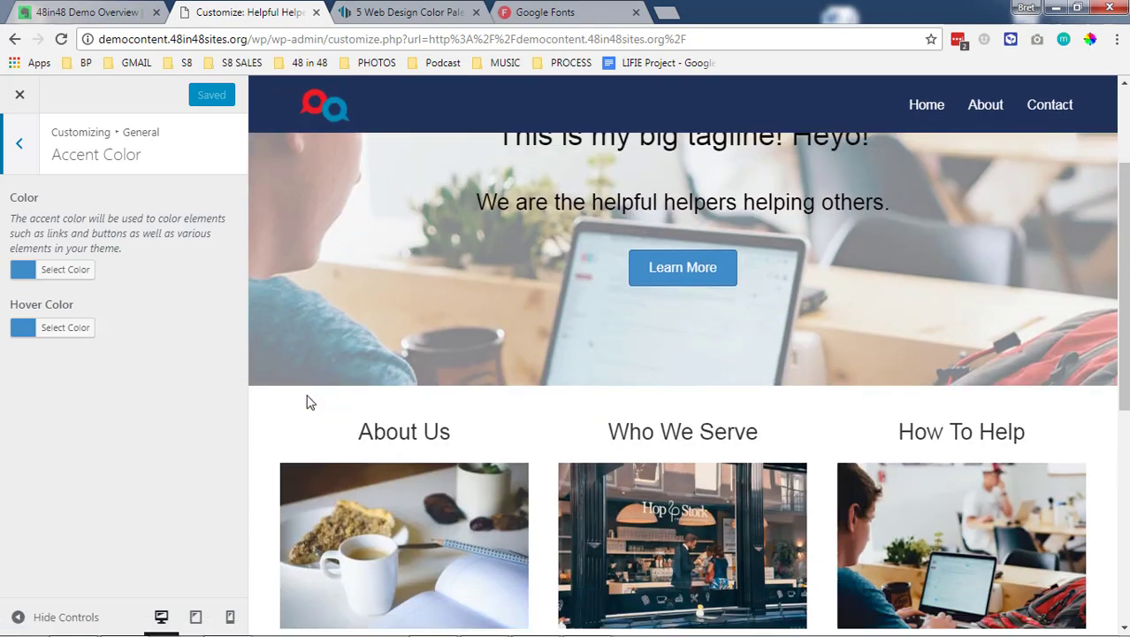
scroll(460, 409, "up", 1)
scroll(382, 265, "up", 5)
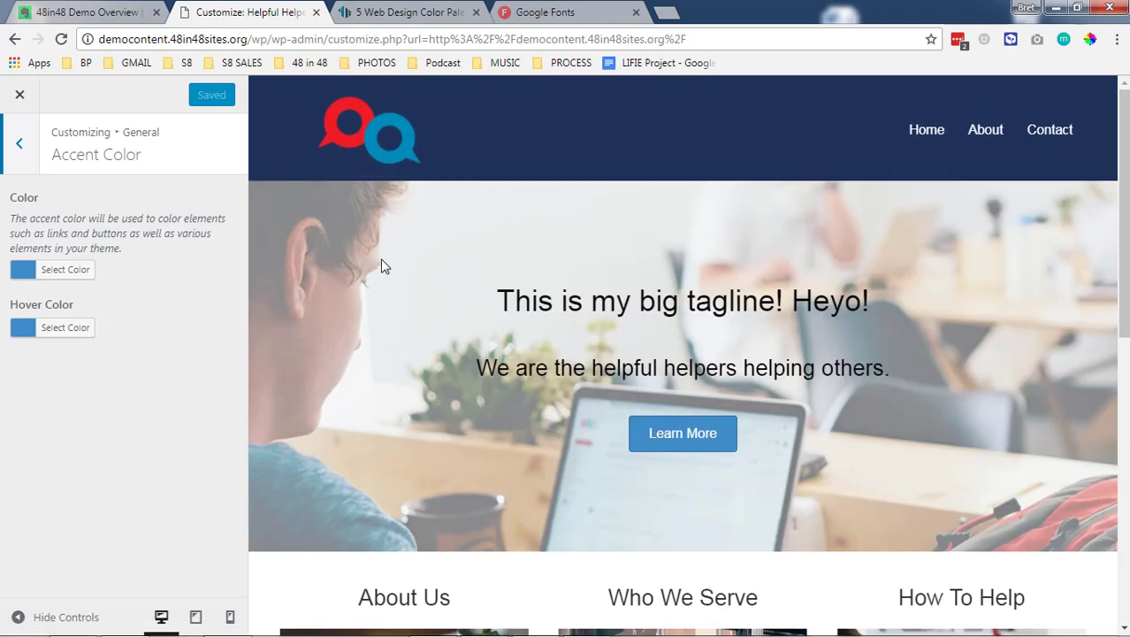
scroll(654, 470, "down", 1)
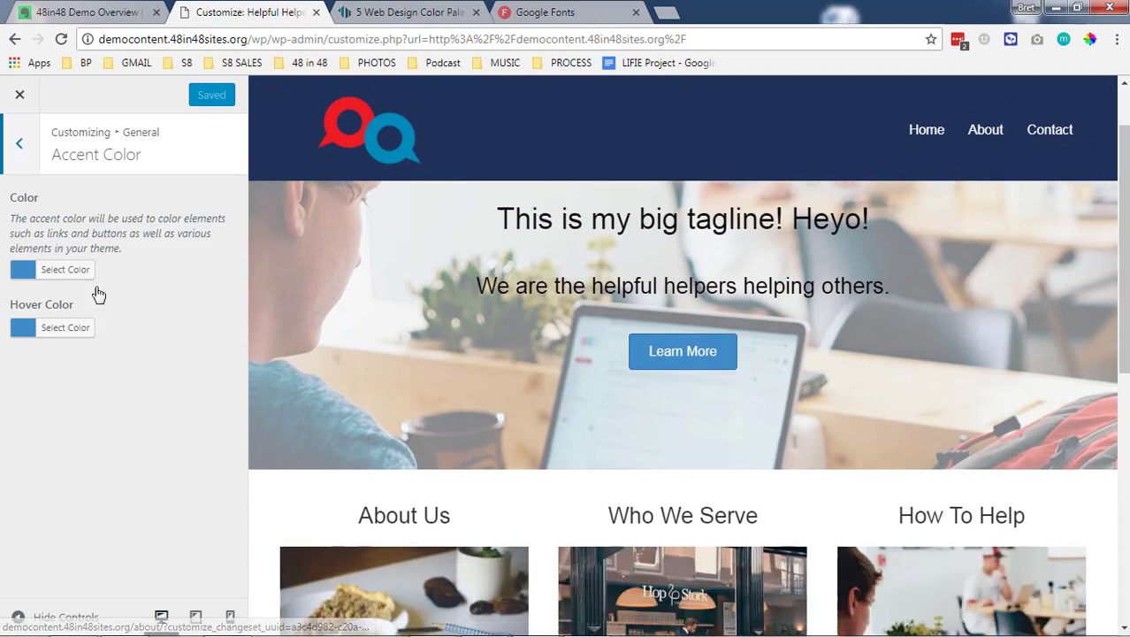
Step: Sample the red EF4B4C swatch from the colour-palette page
left_click(380, 16)
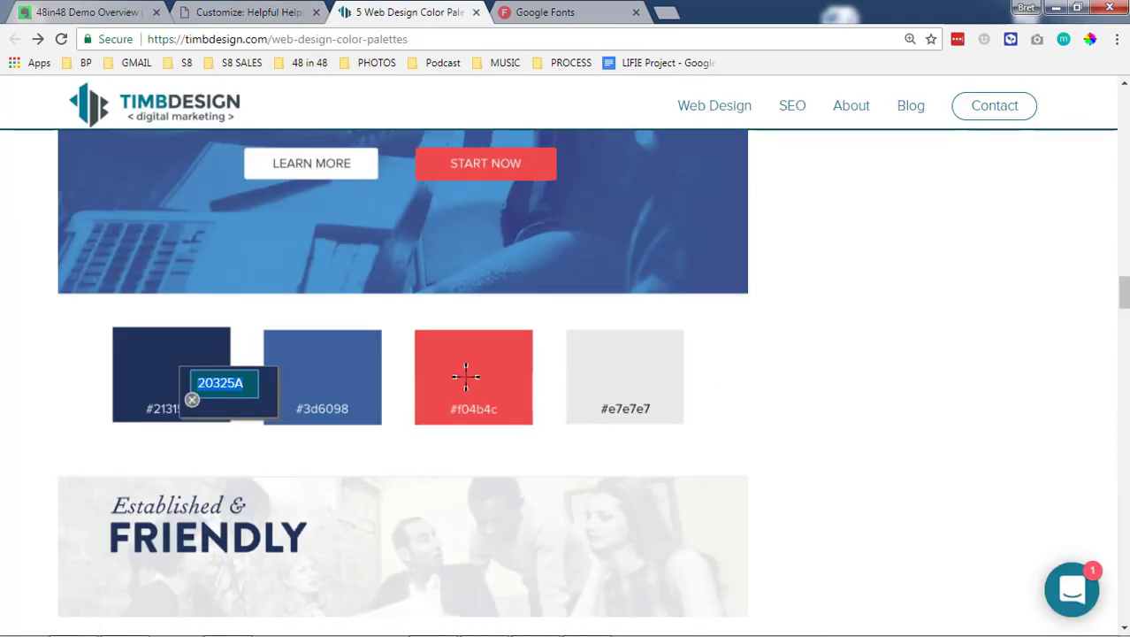
key("Escape")
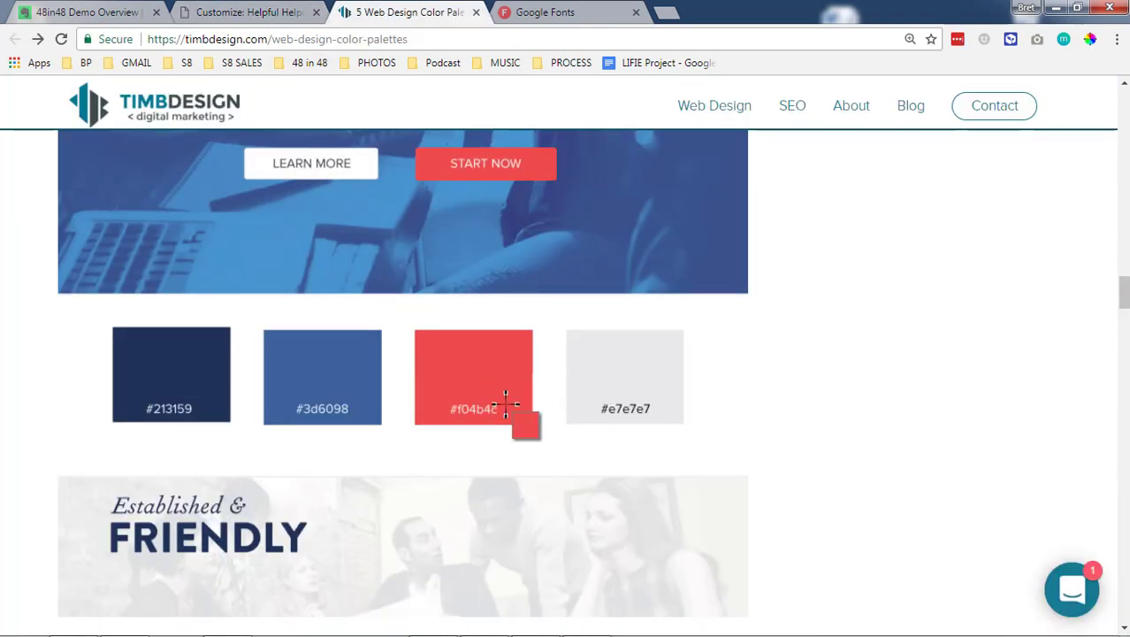
left_click(450, 352)
key("ctrl+c")
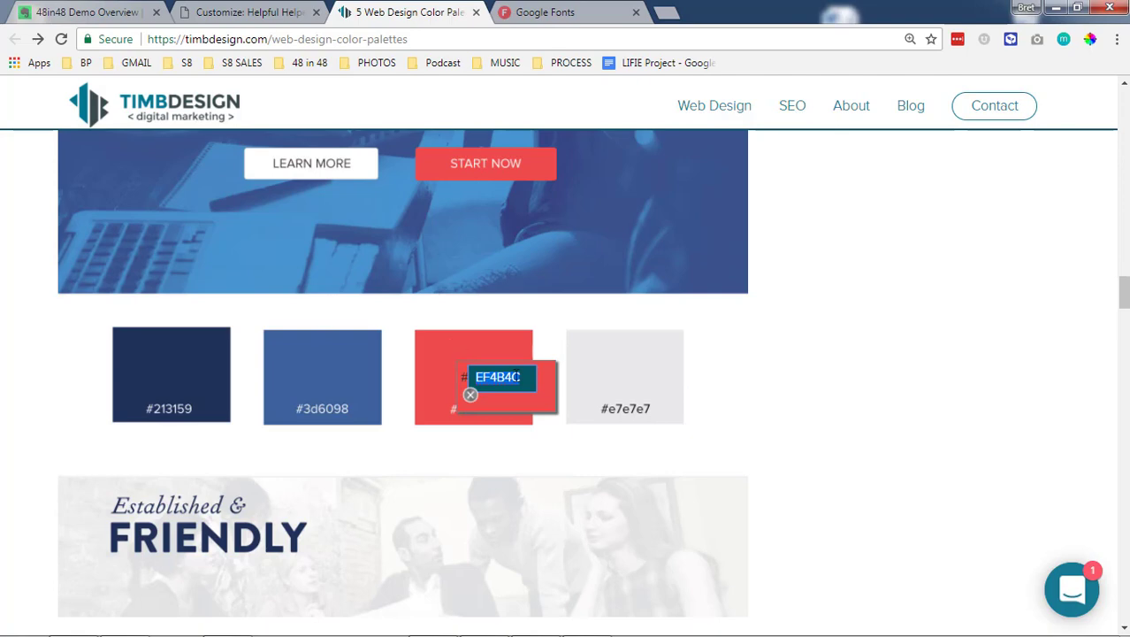
Step: Paste the red EF4B4C hex as the accent colour and check the red Learn More button
left_click(239, 12)
left_click(88, 269)
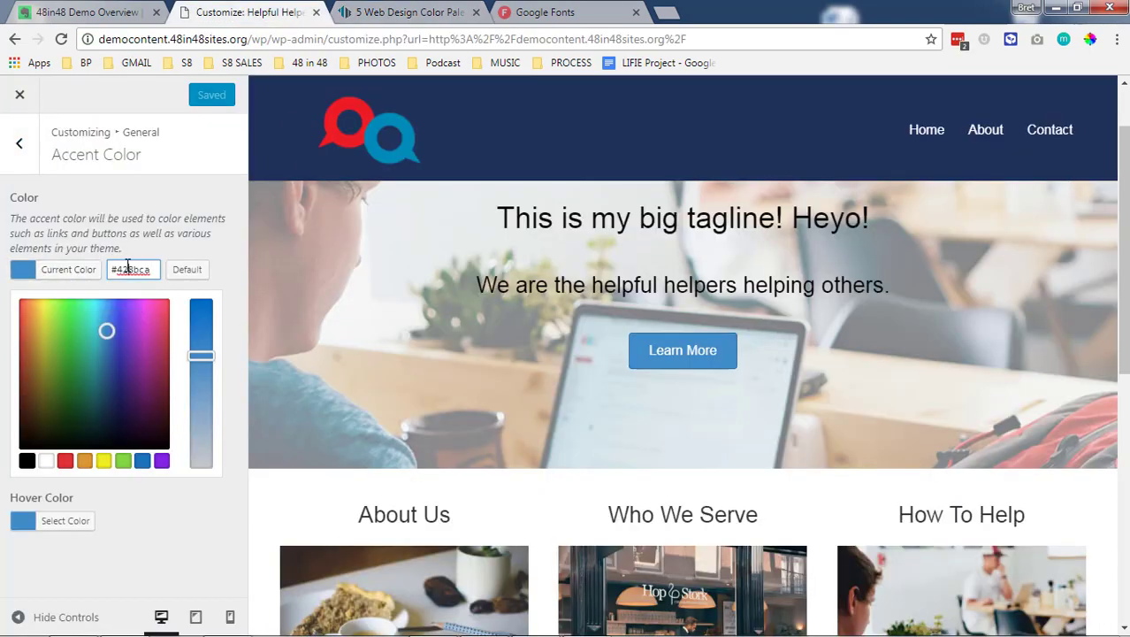
key("ctrl+v")
left_click(122, 241)
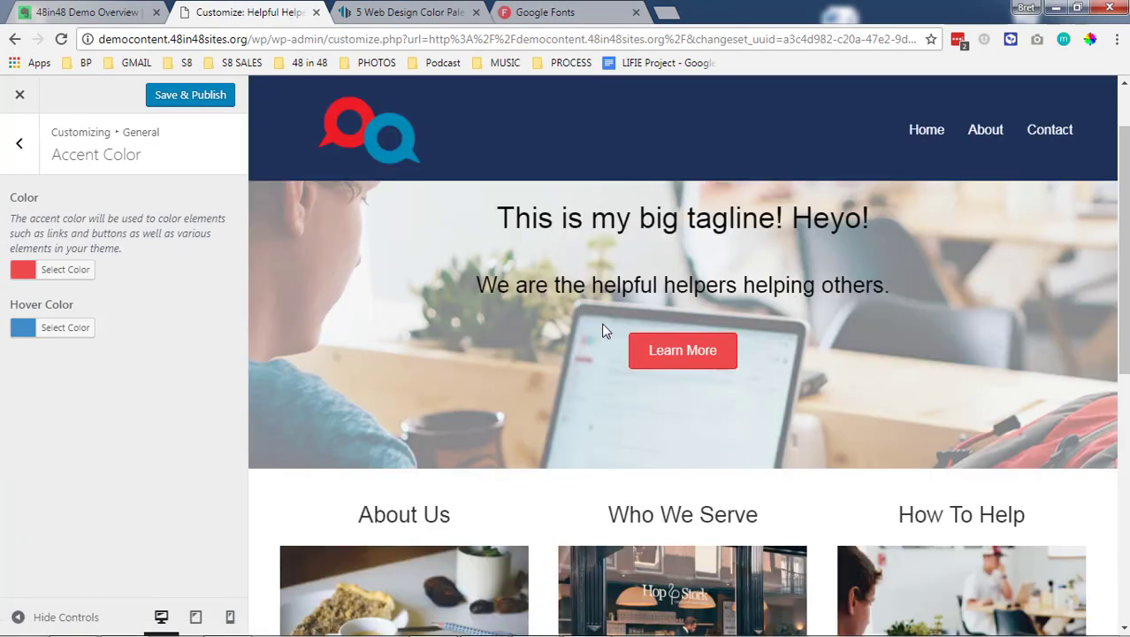
scroll(405, 325, "down", 1)
scroll(569, 351, "down", 5)
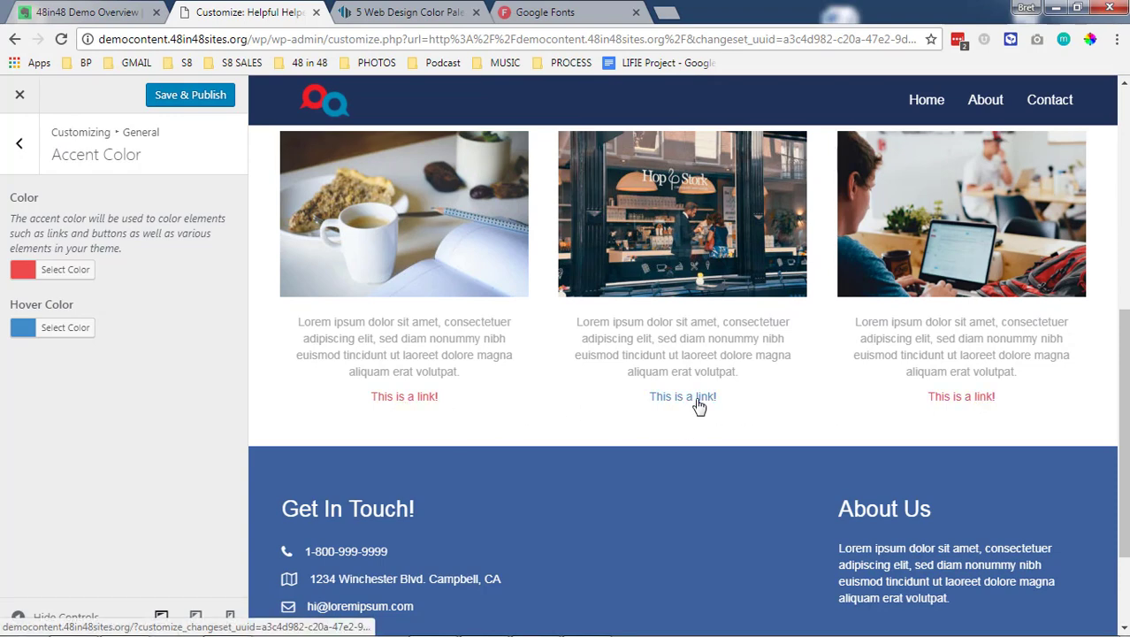
scroll(515, 391, "up", 2)
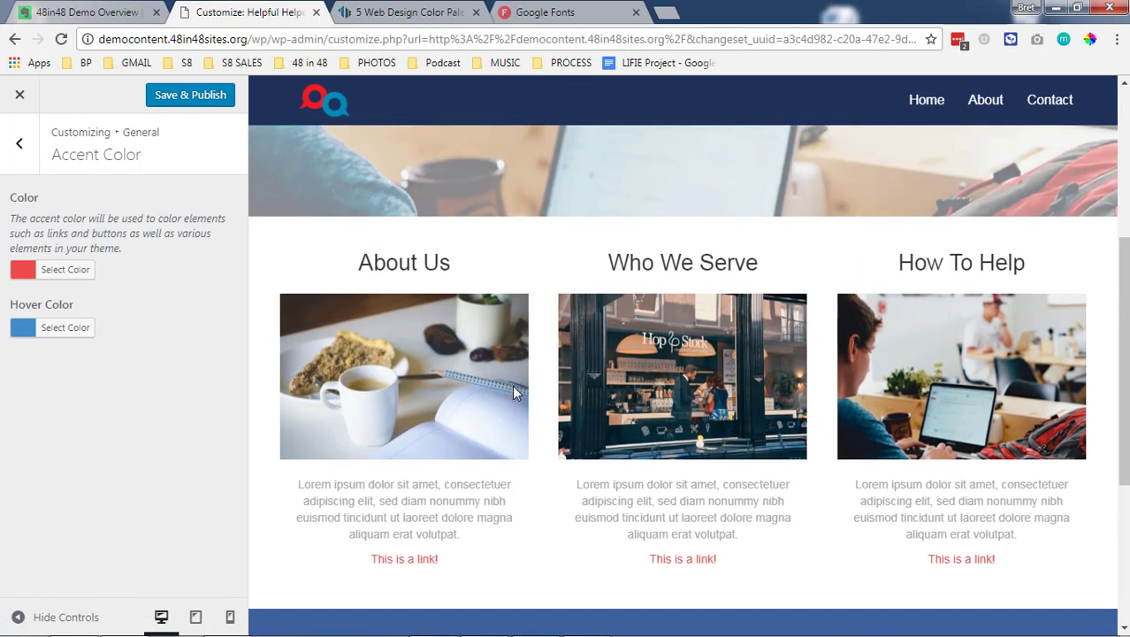
scroll(530, 391, "up", 3)
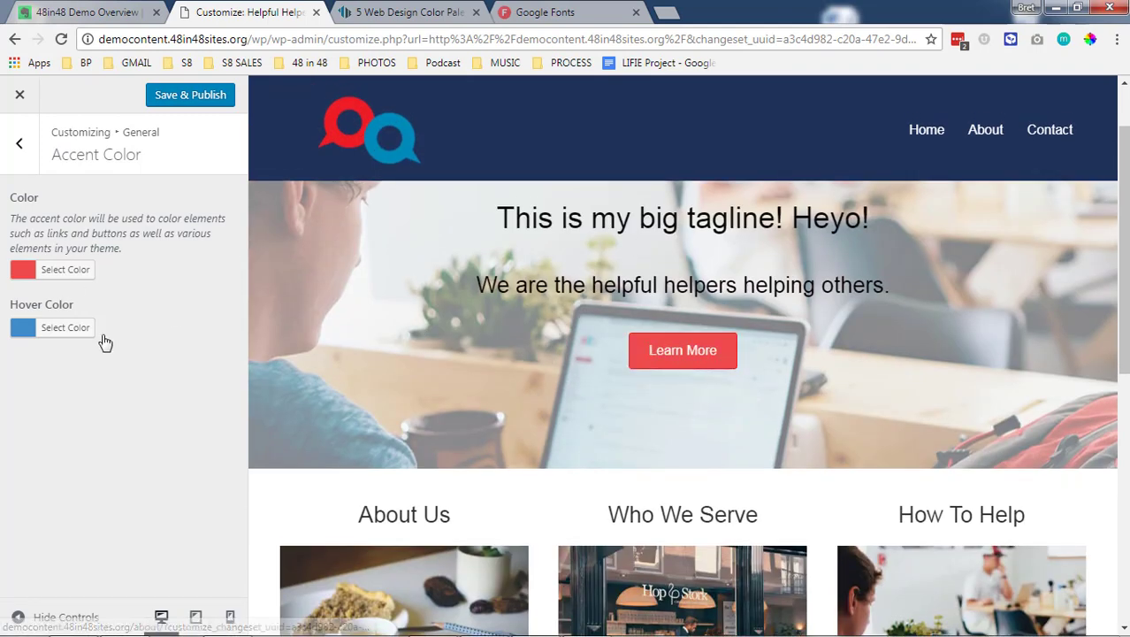
Step: Reset the Headings colour to default, then darken it to near-black #0a0a0a
left_click(14, 165)
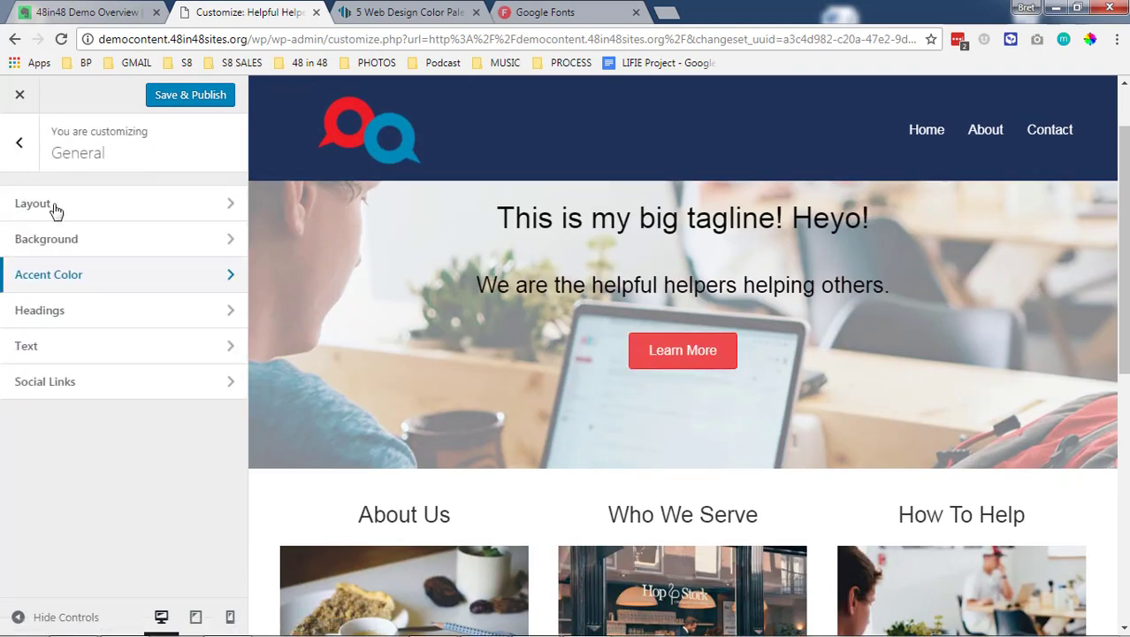
left_click(81, 317)
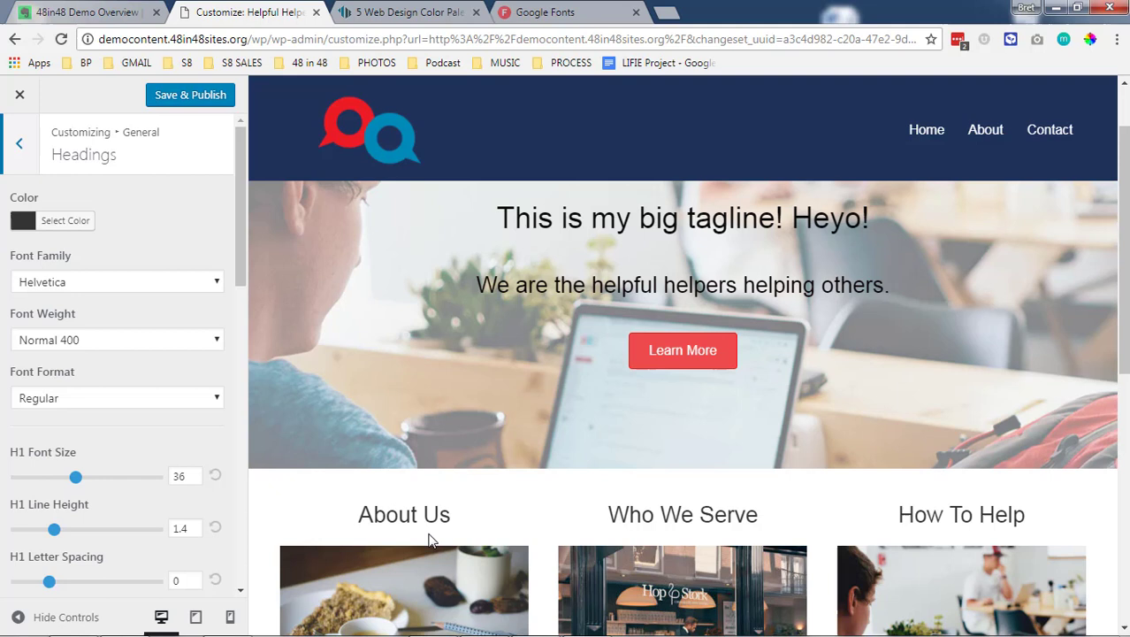
scroll(99, 446, "down", 10)
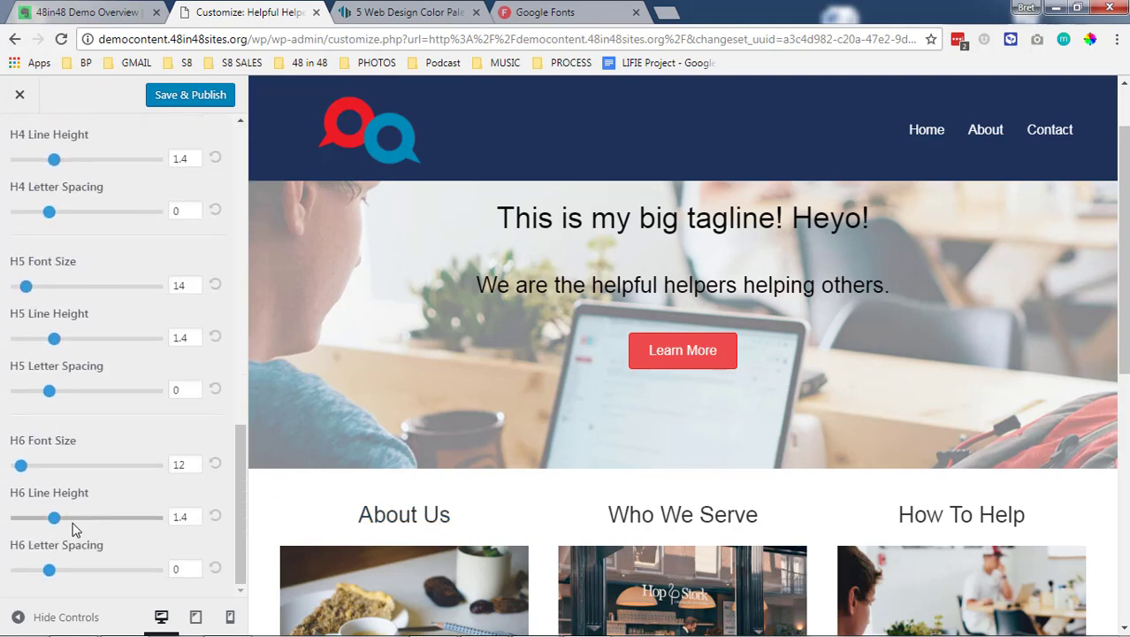
scroll(75, 522, "up", 10)
scroll(478, 478, "down", 1)
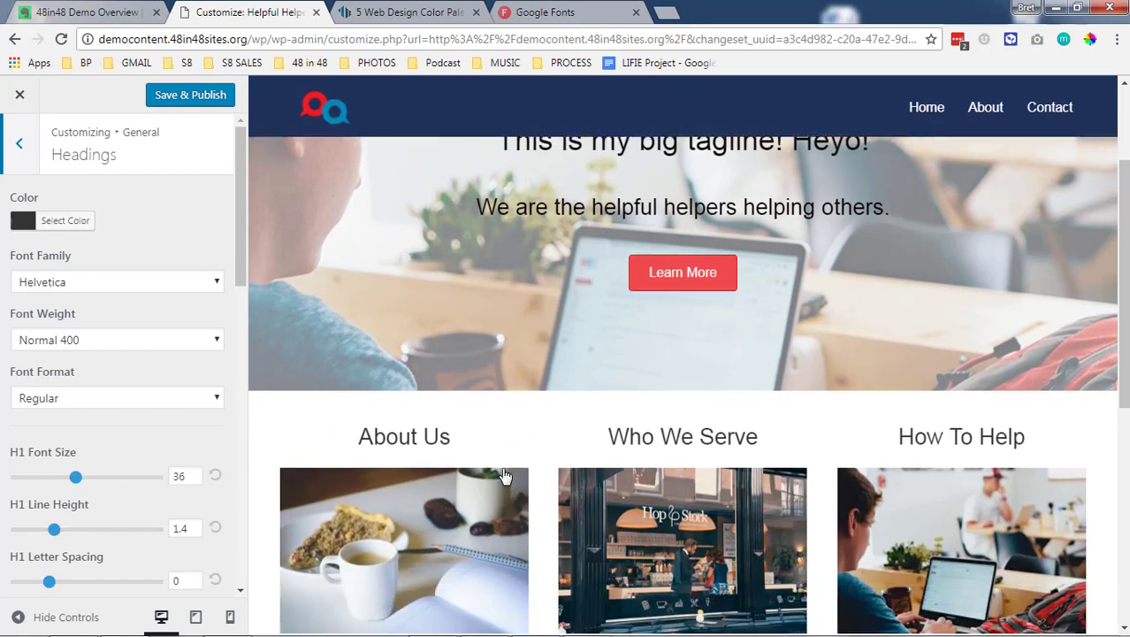
scroll(534, 398, "up", 1)
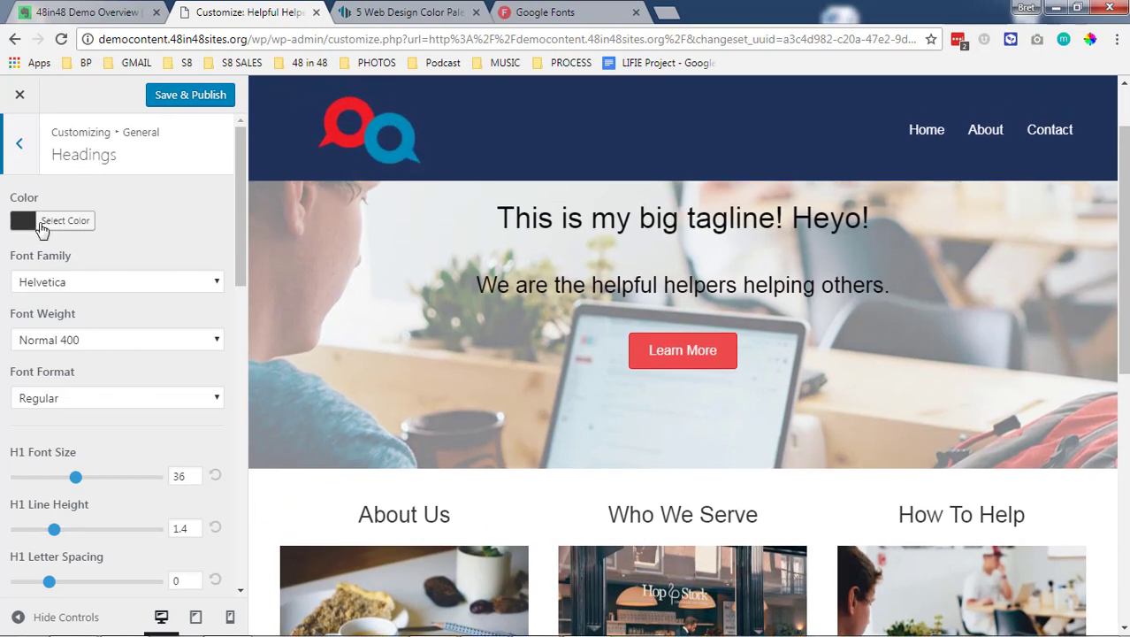
left_click(62, 224)
left_click(196, 221)
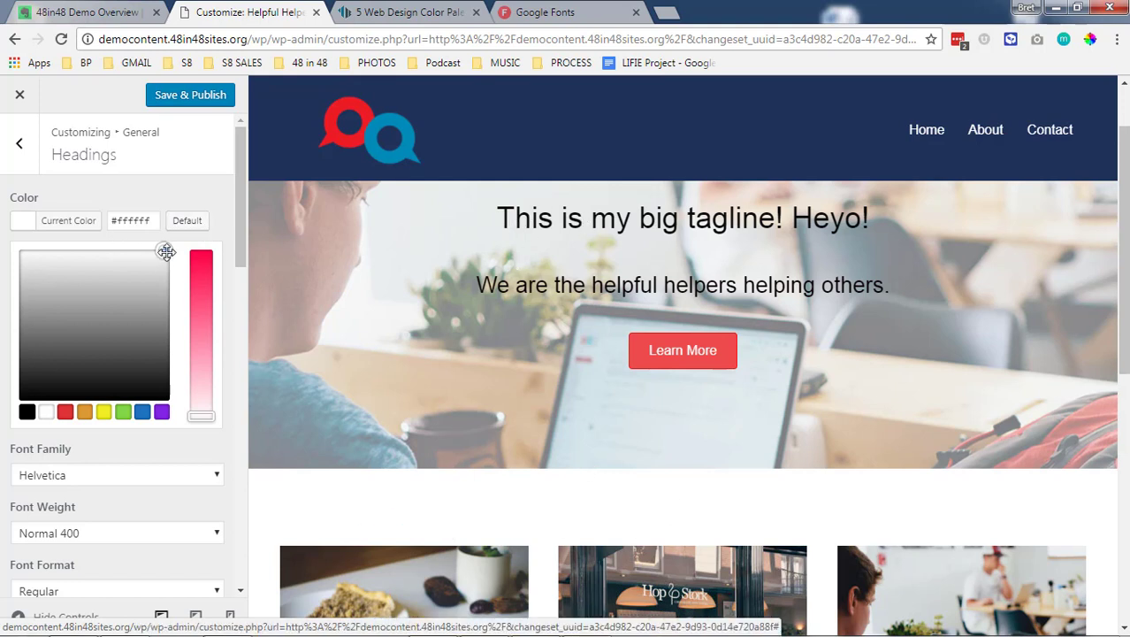
left_click_drag(165, 252, 5, 415)
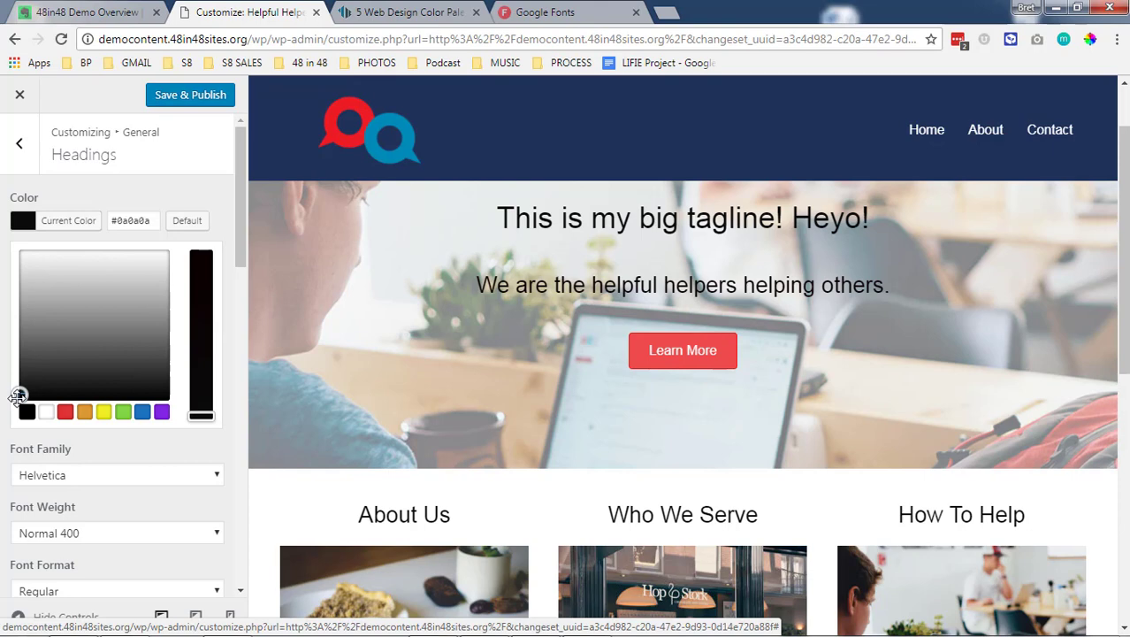
Step: Sample the navy 20325A swatch from the colour-palette page
left_click(364, 16)
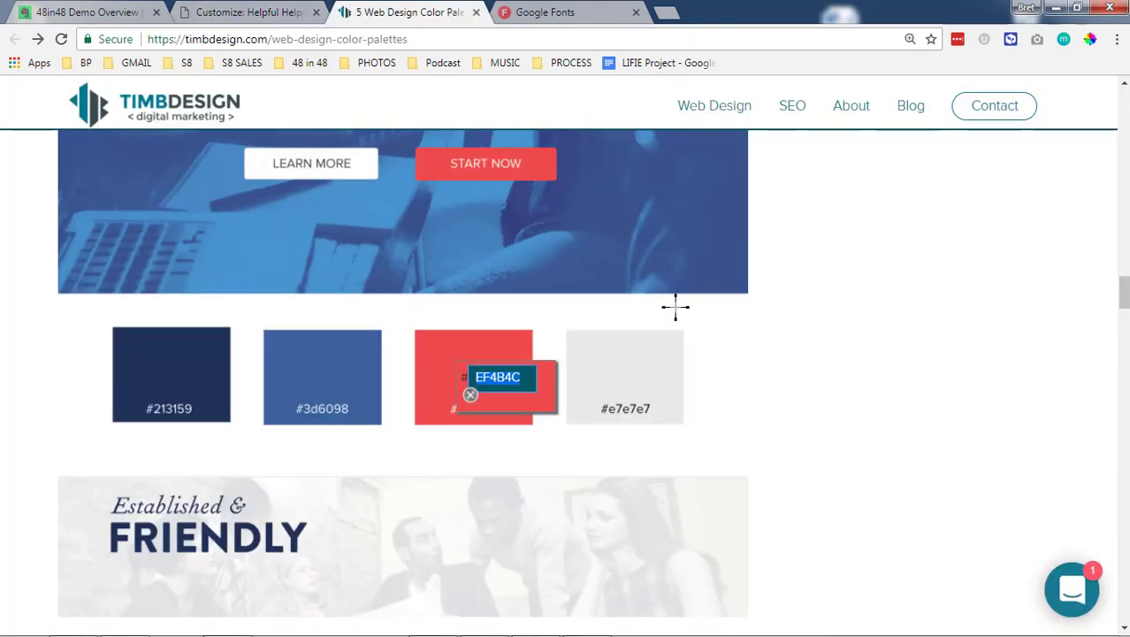
left_click(339, 367)
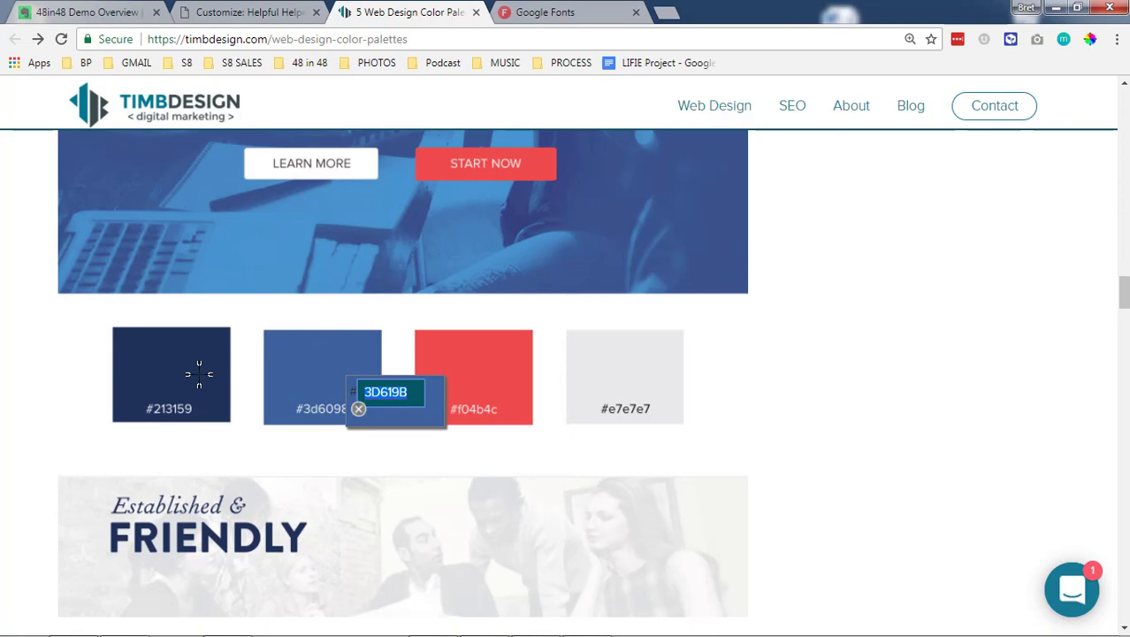
left_click(176, 359)
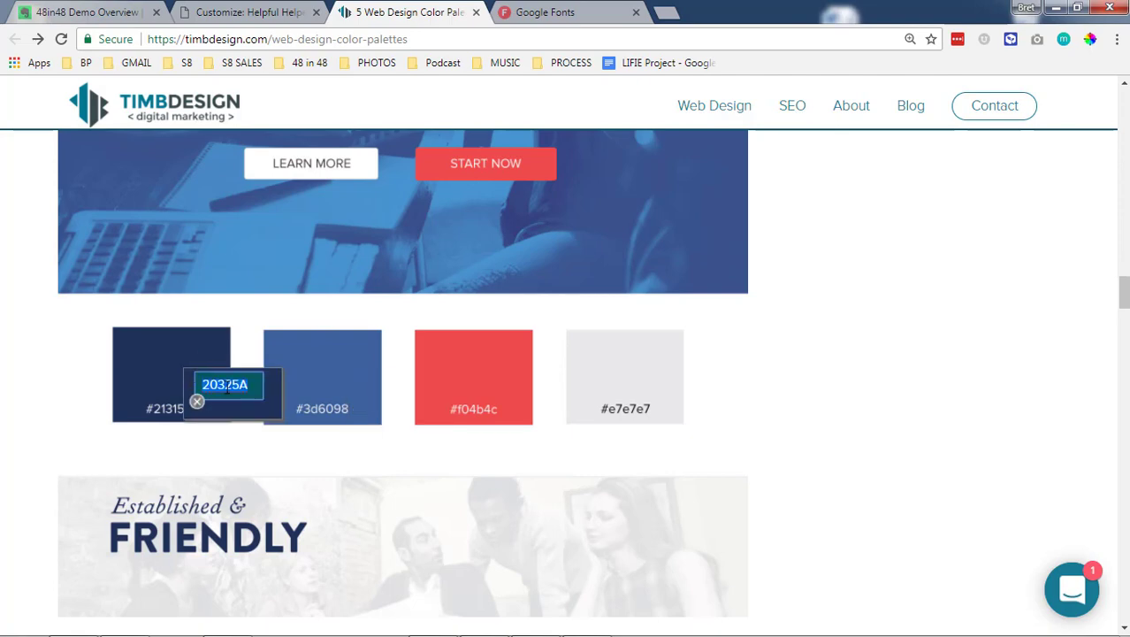
left_click(283, 8)
Step: Paste the navy 20325A hex as the Headings colour
scroll(540, 423, "down", 10)
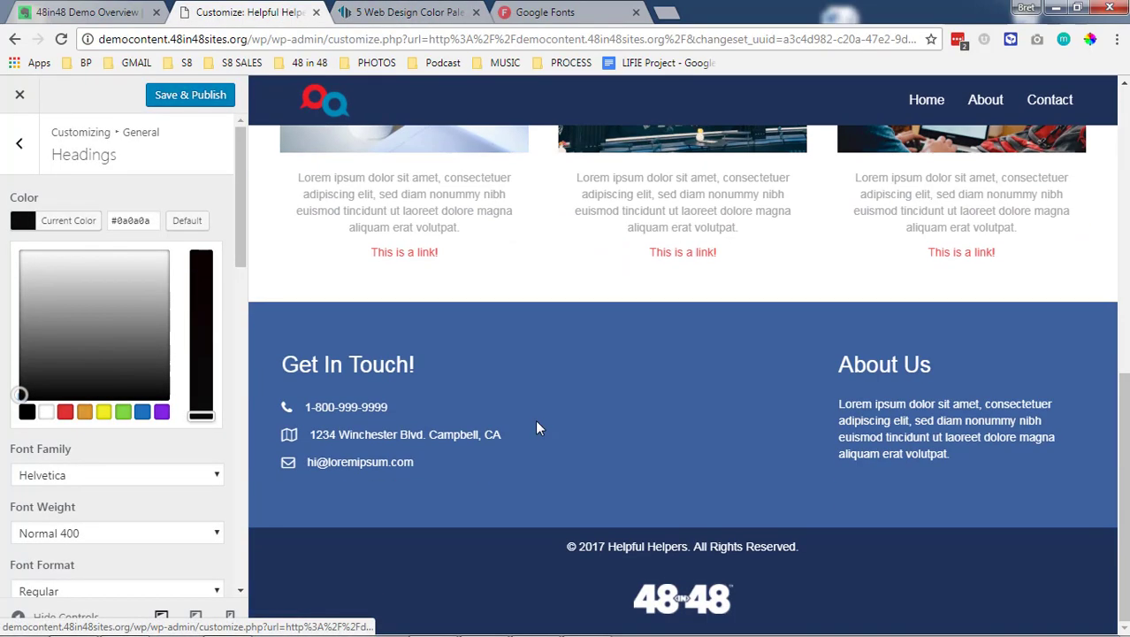
scroll(556, 380, "up", 2)
left_click(132, 221)
type("#20325a")
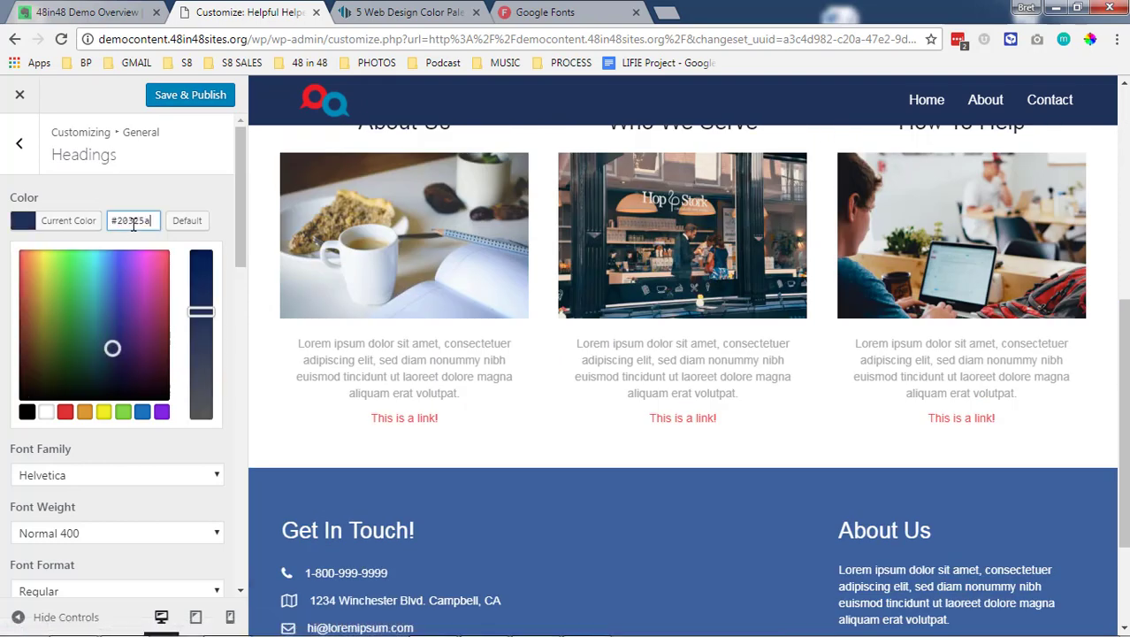
scroll(507, 483, "up", 3)
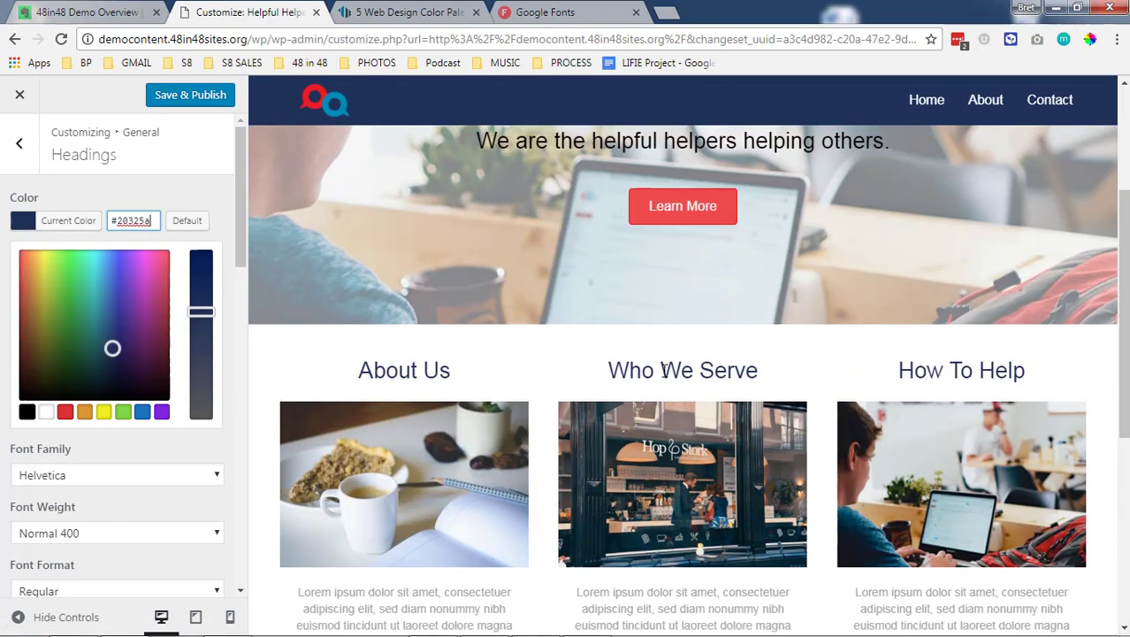
left_click(164, 198)
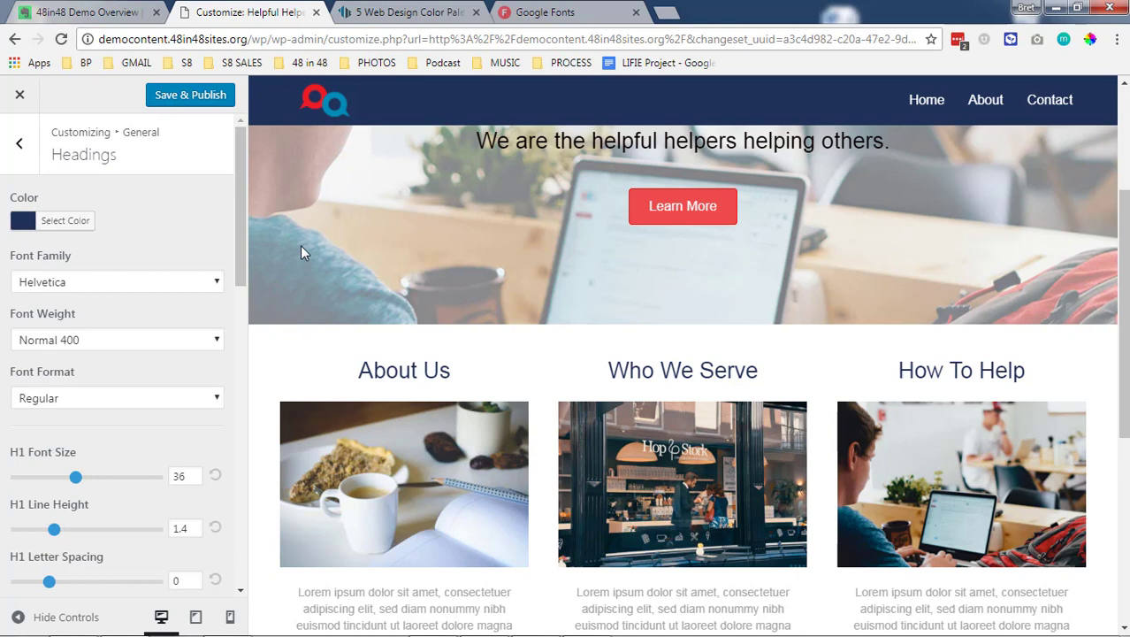
Step: Choose Acme as the headings font family
scroll(184, 251, "down", 1)
left_click(183, 207)
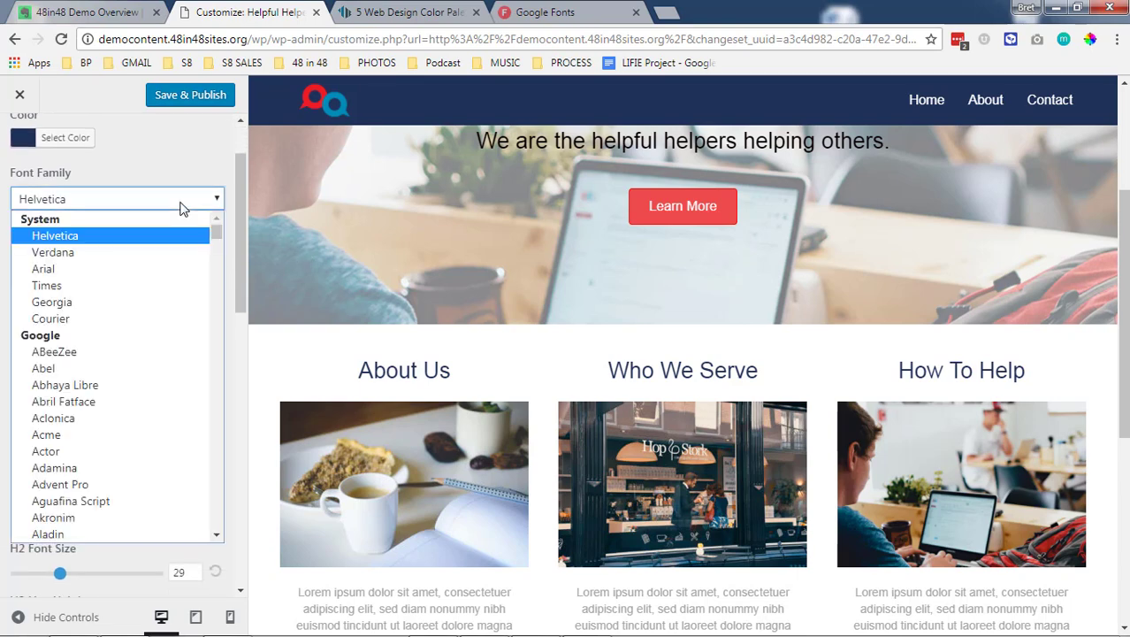
scroll(133, 398, "down", 5)
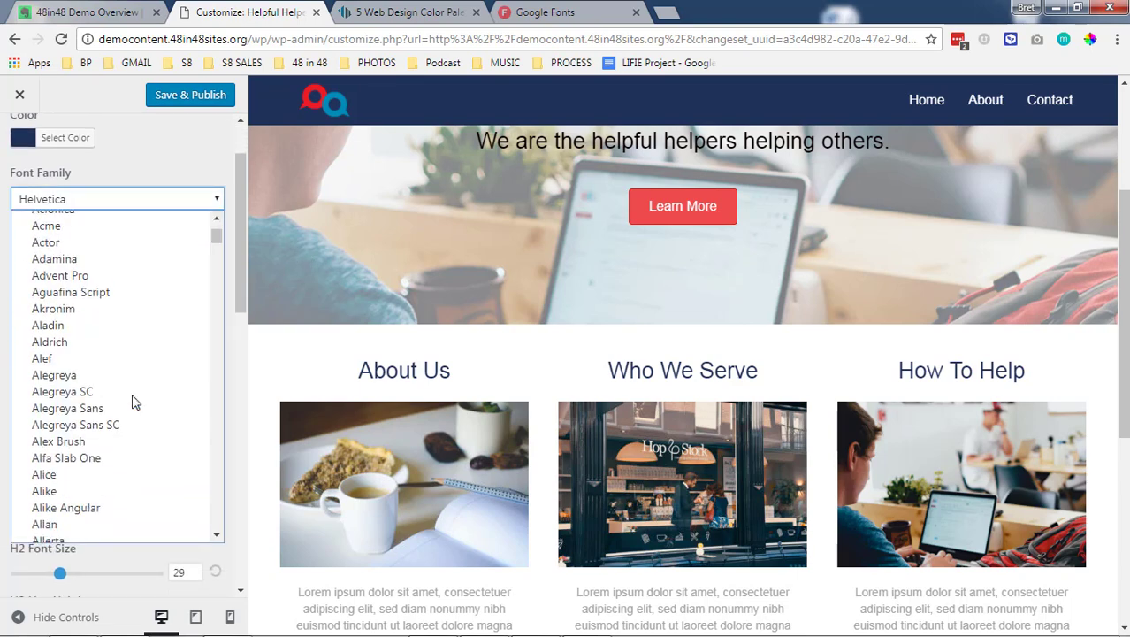
scroll(134, 403, "up", 2)
left_click(95, 268)
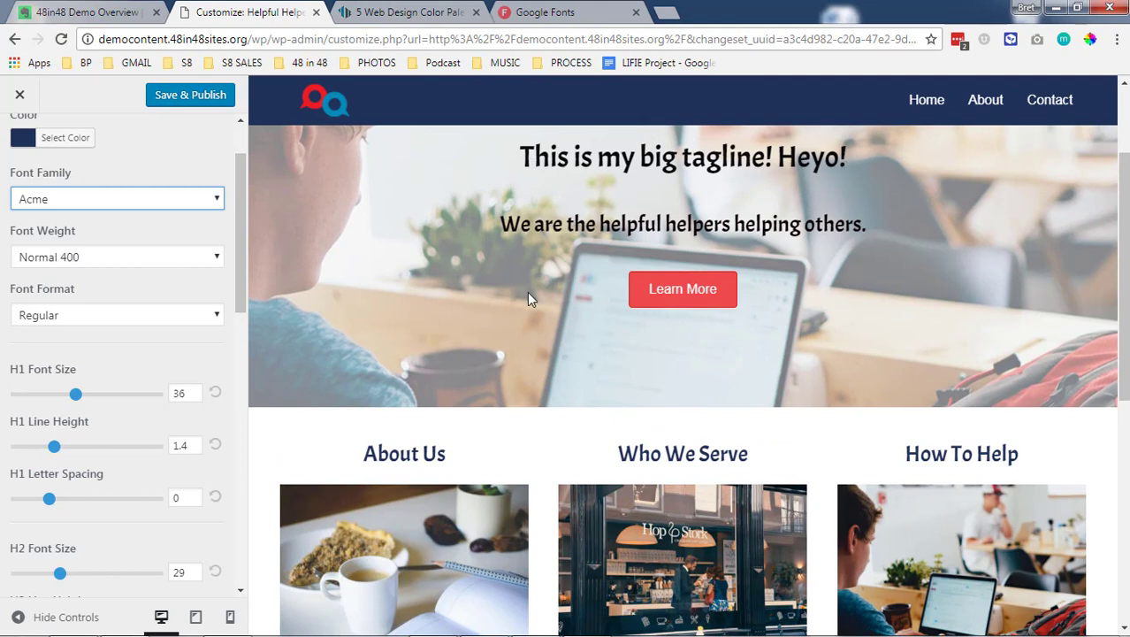
Step: Enlarge the H1 font size to 40 and return to the General list
scroll(478, 372, "down", 1)
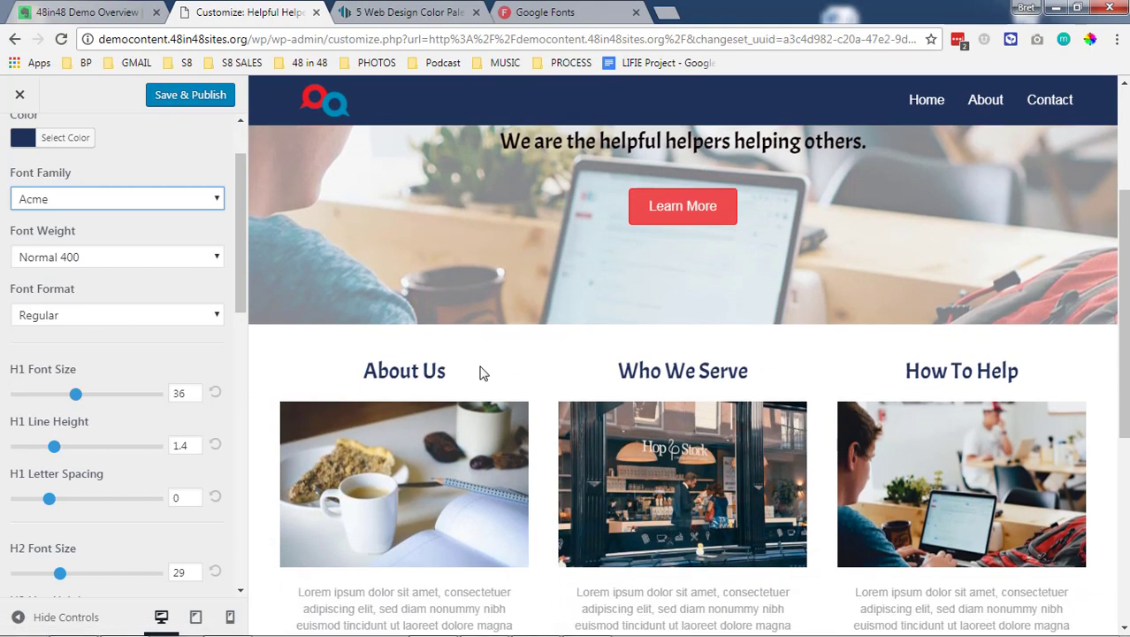
scroll(650, 350, "down", 5)
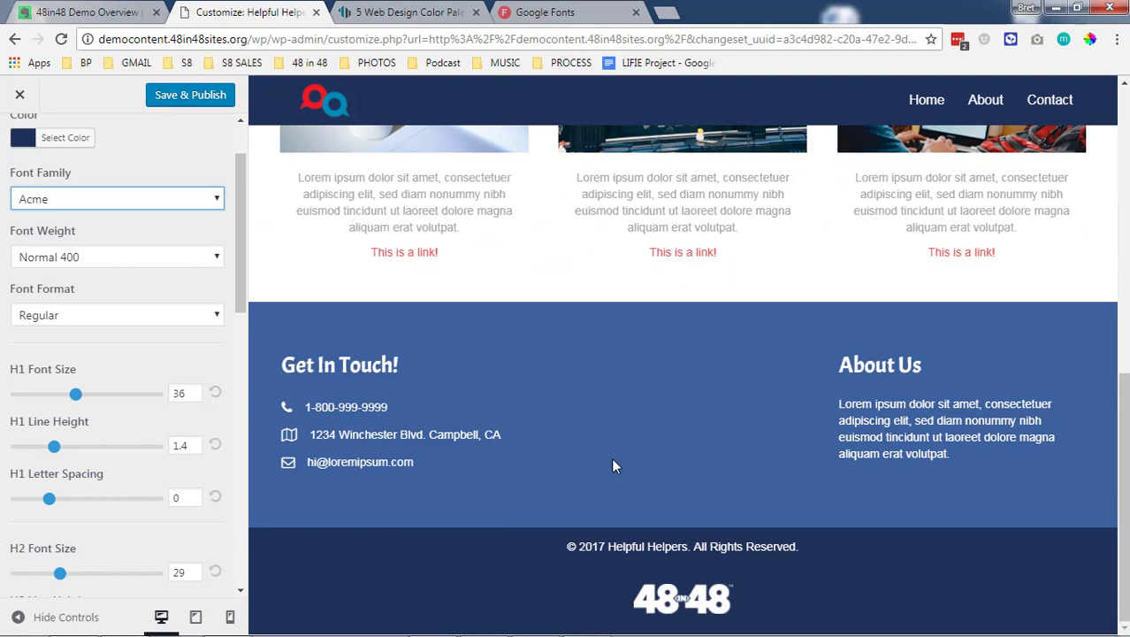
scroll(834, 473, "up", 10)
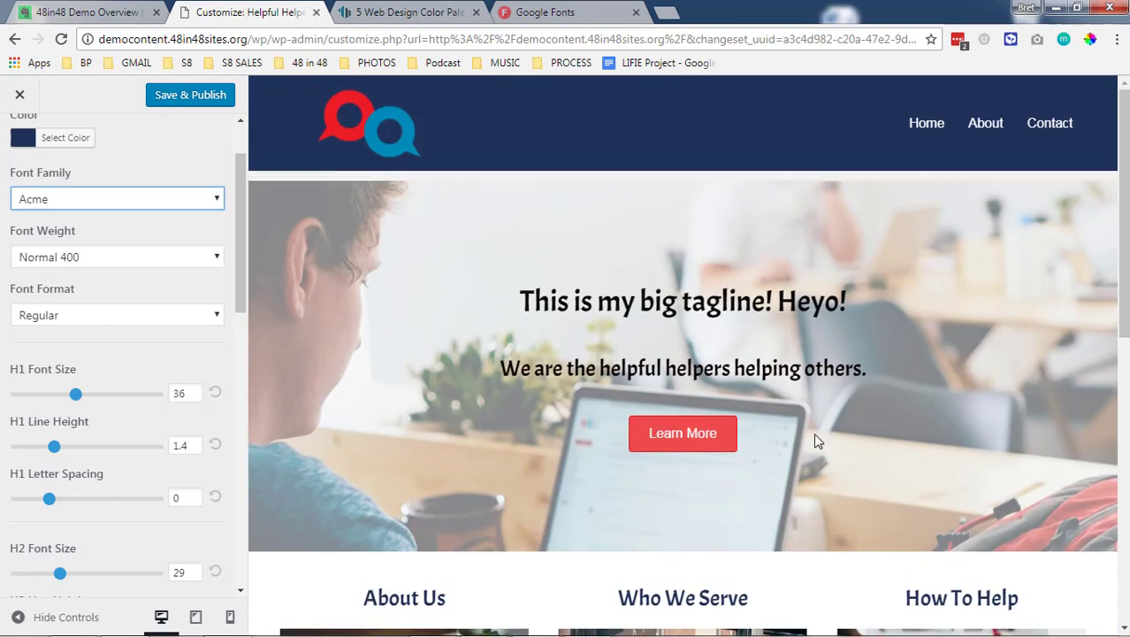
left_click(77, 400)
left_click_drag(77, 402, 85, 400)
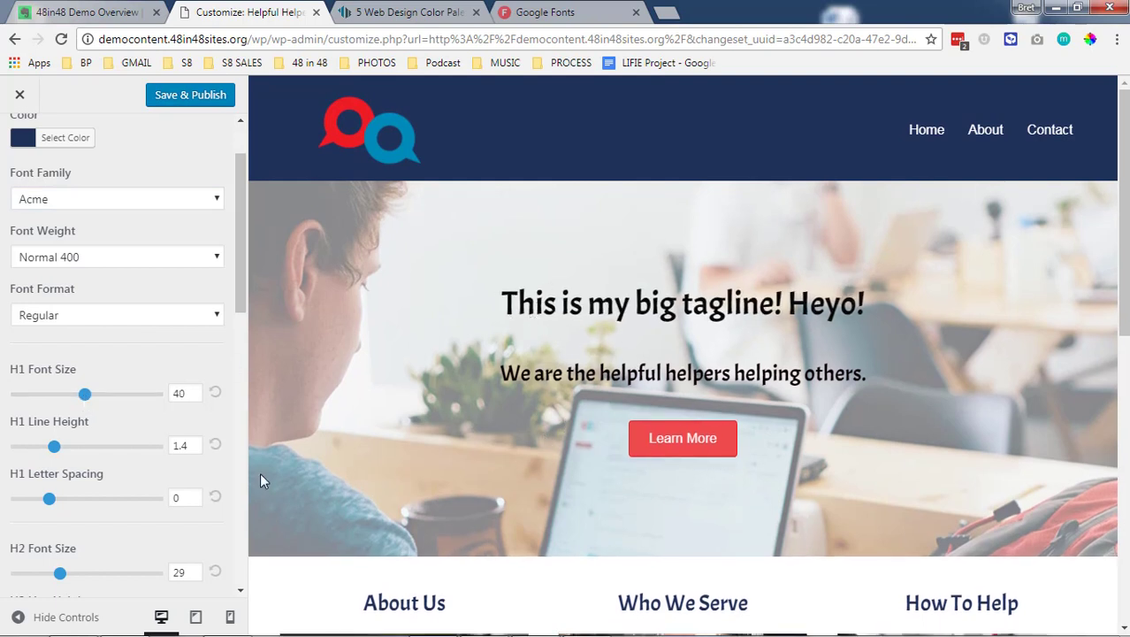
scroll(164, 151, "up", 2)
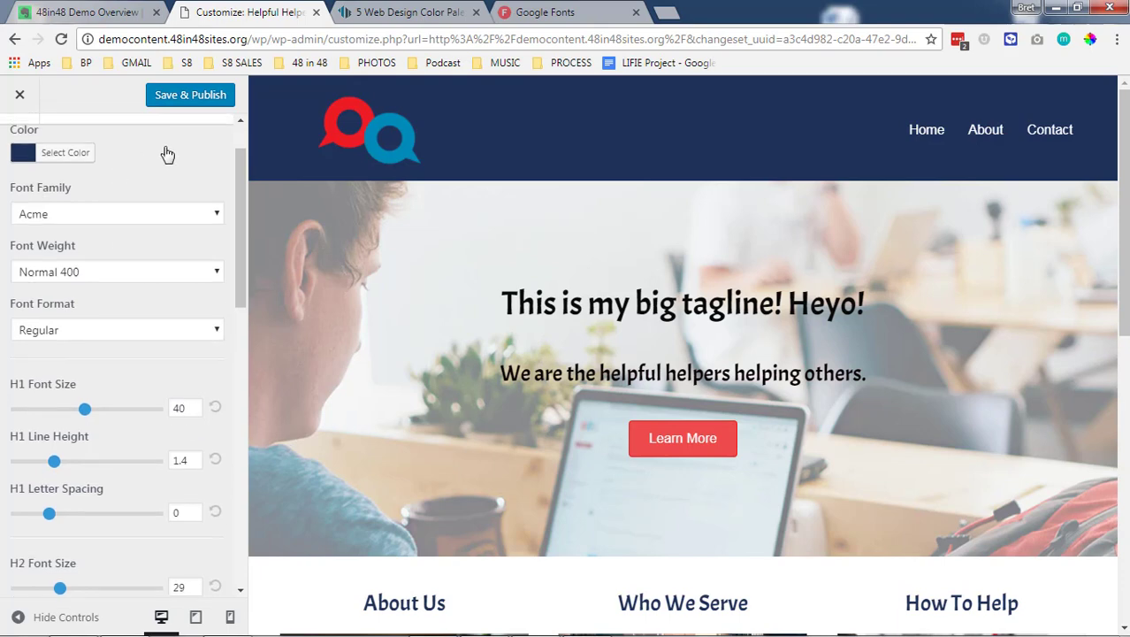
left_click(26, 168)
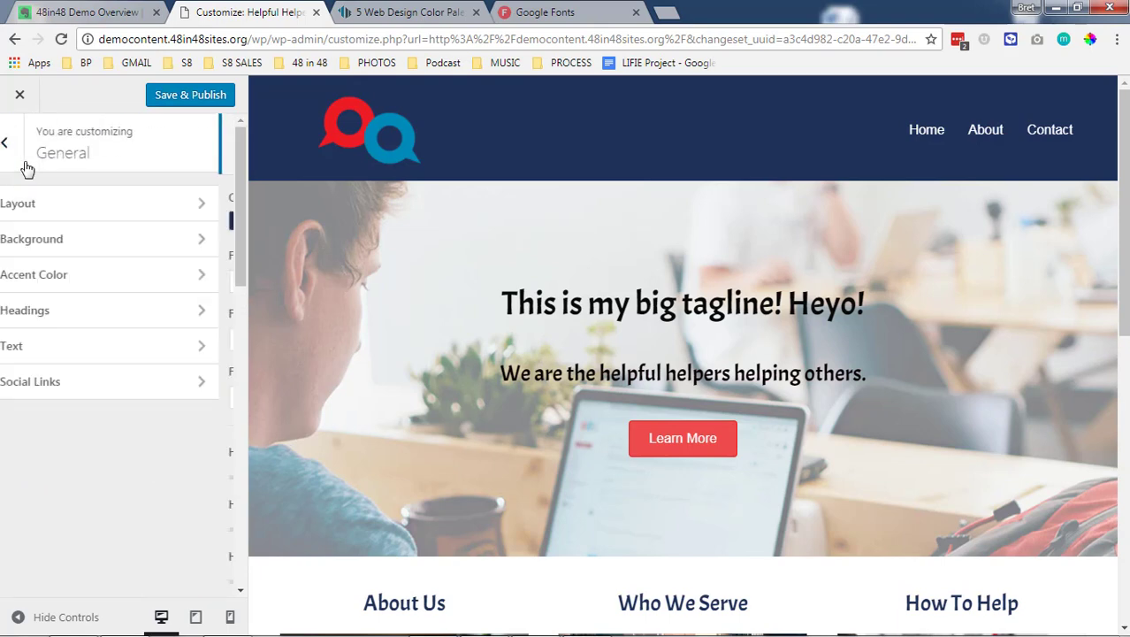
Step: Make the body text colour black in the Text settings
left_click(81, 345)
scroll(533, 385, "down", 5)
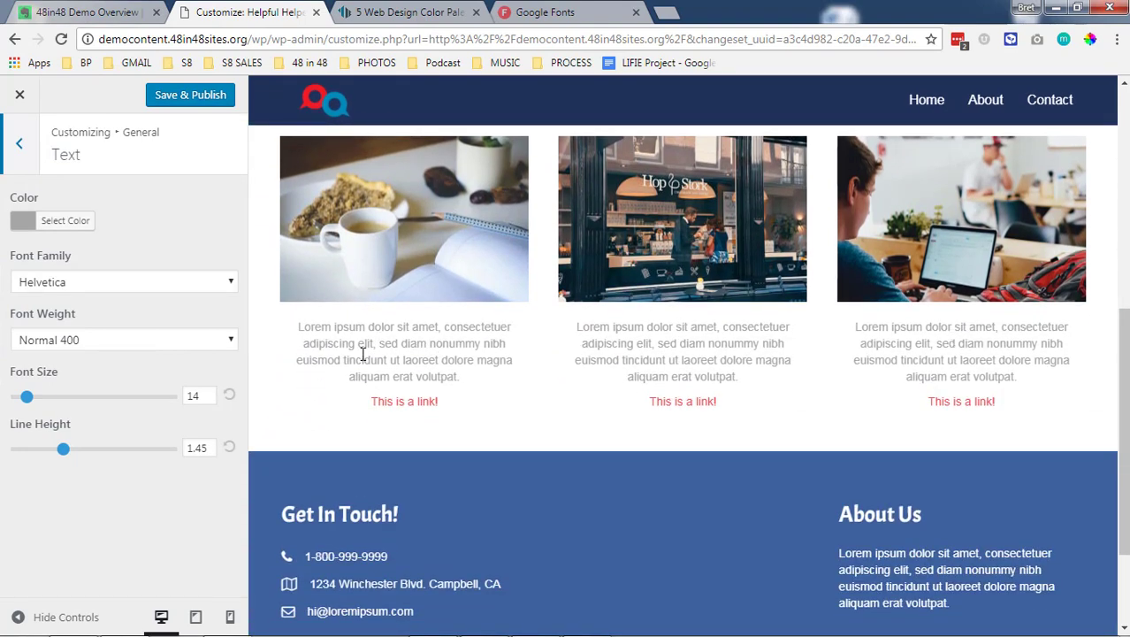
left_click(40, 221)
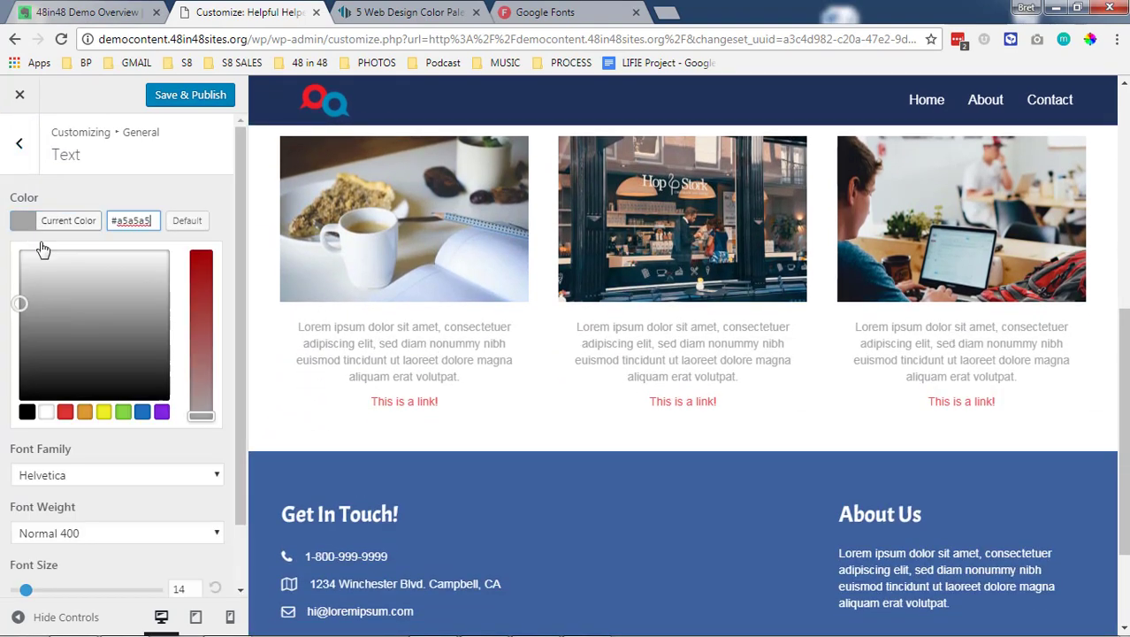
left_click(33, 413)
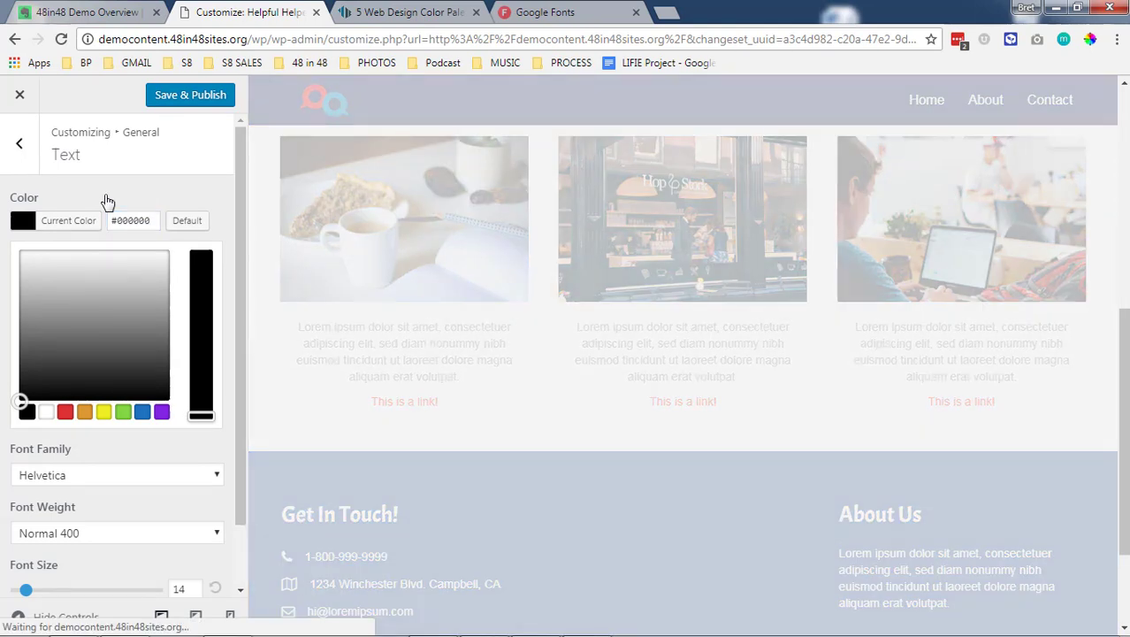
left_click(105, 204)
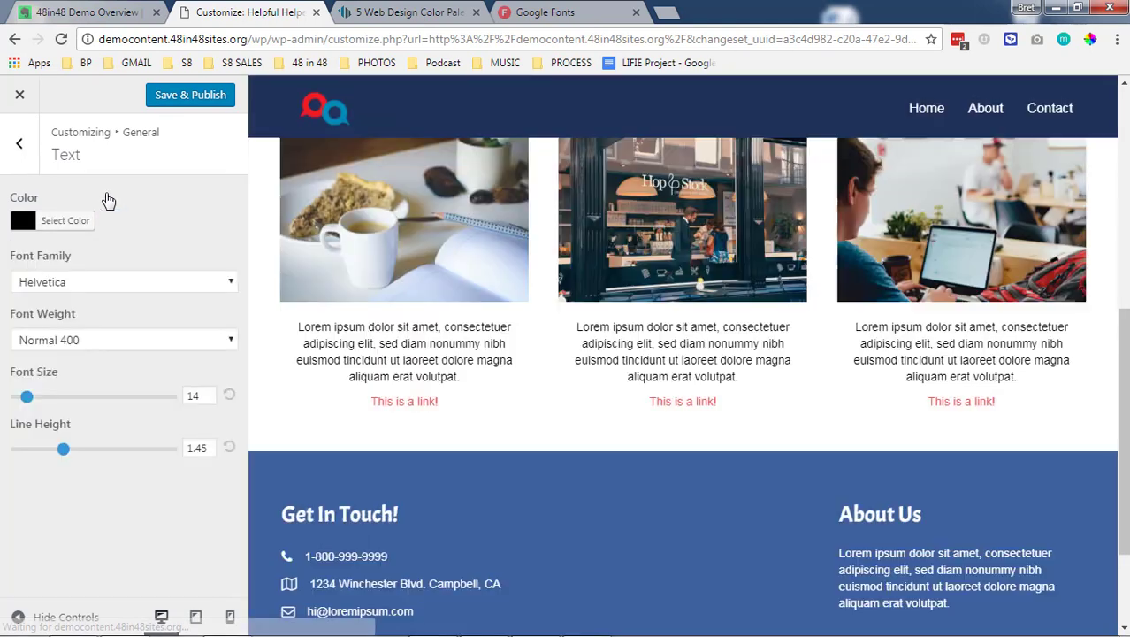
Step: Choose Lato as the body text font family
left_click(85, 281)
scroll(121, 428, "down", 3)
key("l")
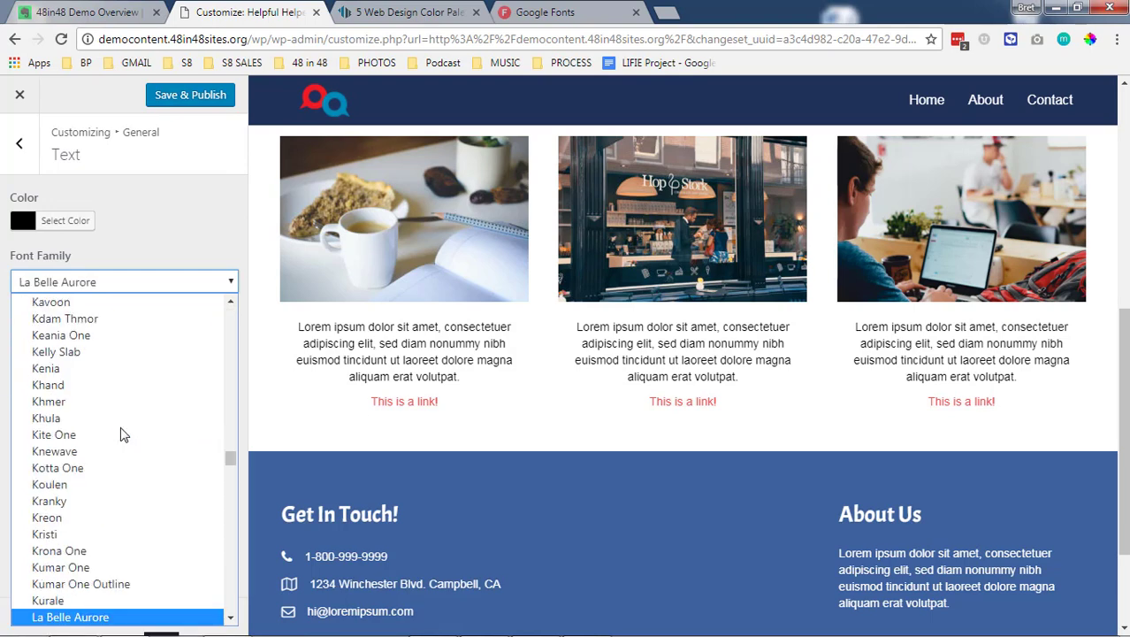
key("a")
key("t")
scroll(118, 447, "down", 3)
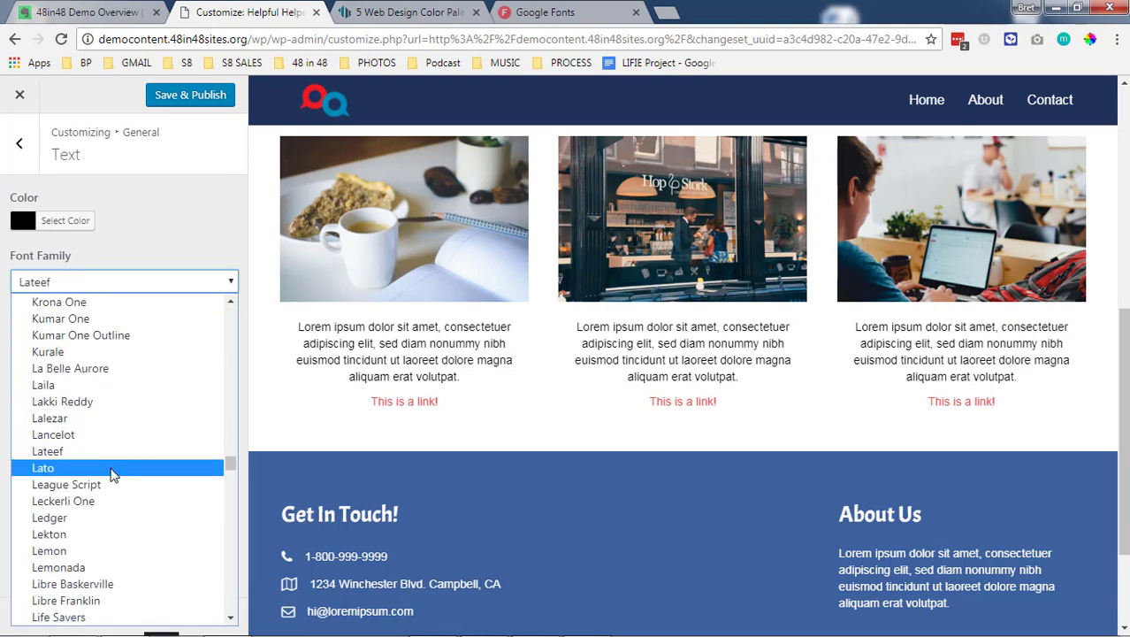
left_click(112, 475)
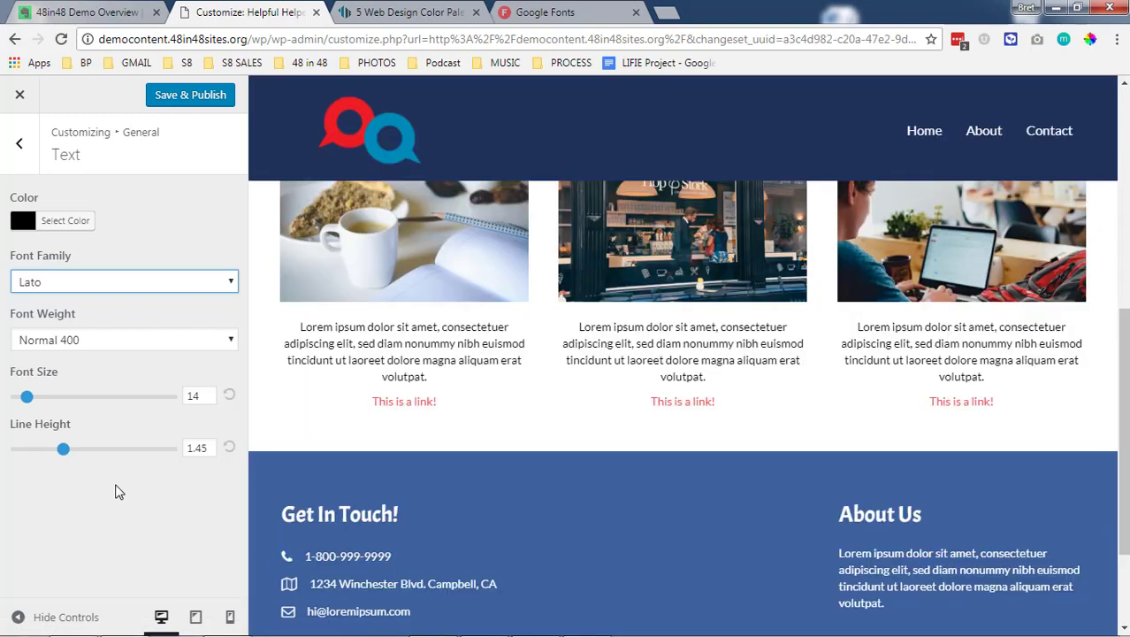
Step: Set the body text size to 16 and line height to 1.55
left_click_drag(27, 397, 32, 398)
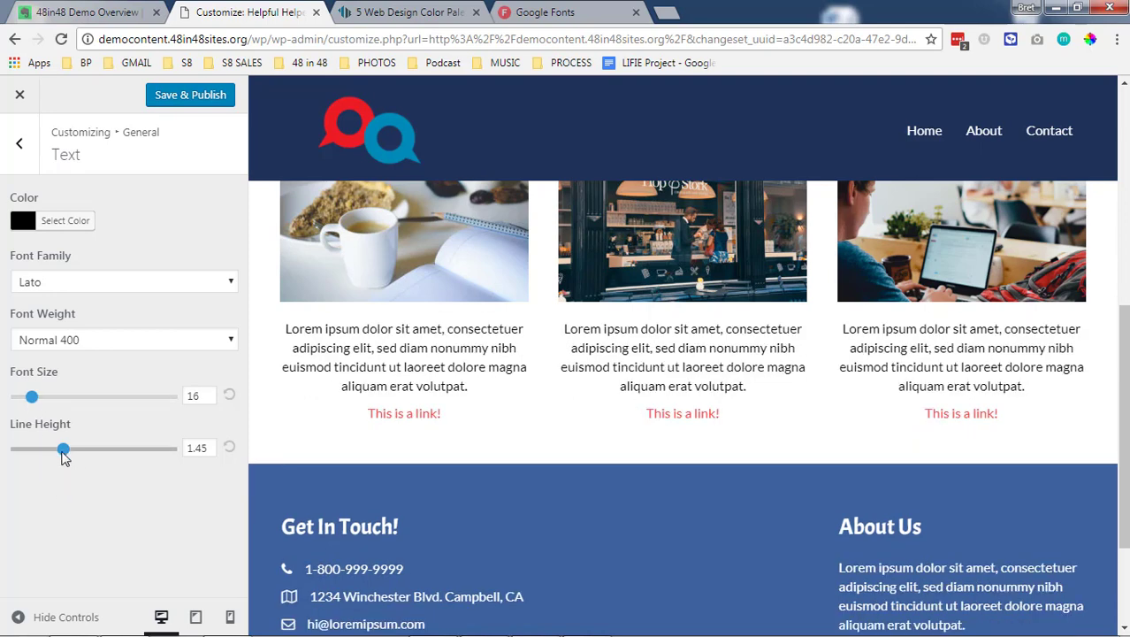
left_click_drag(68, 455, 73, 455)
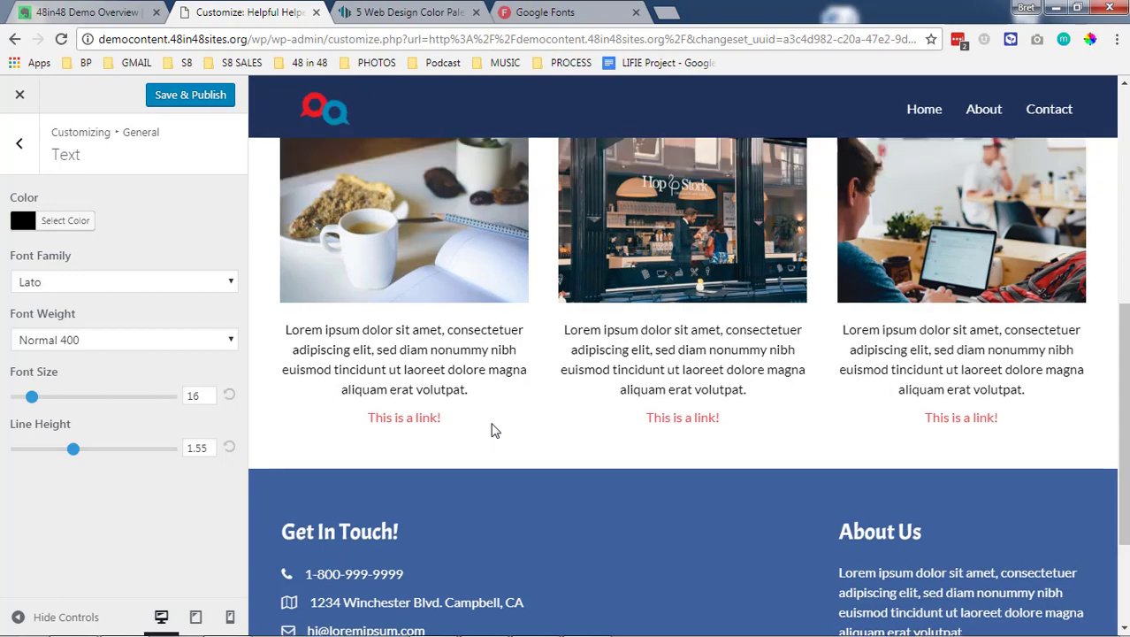
scroll(490, 426, "down", 3)
scroll(491, 431, "down", 1)
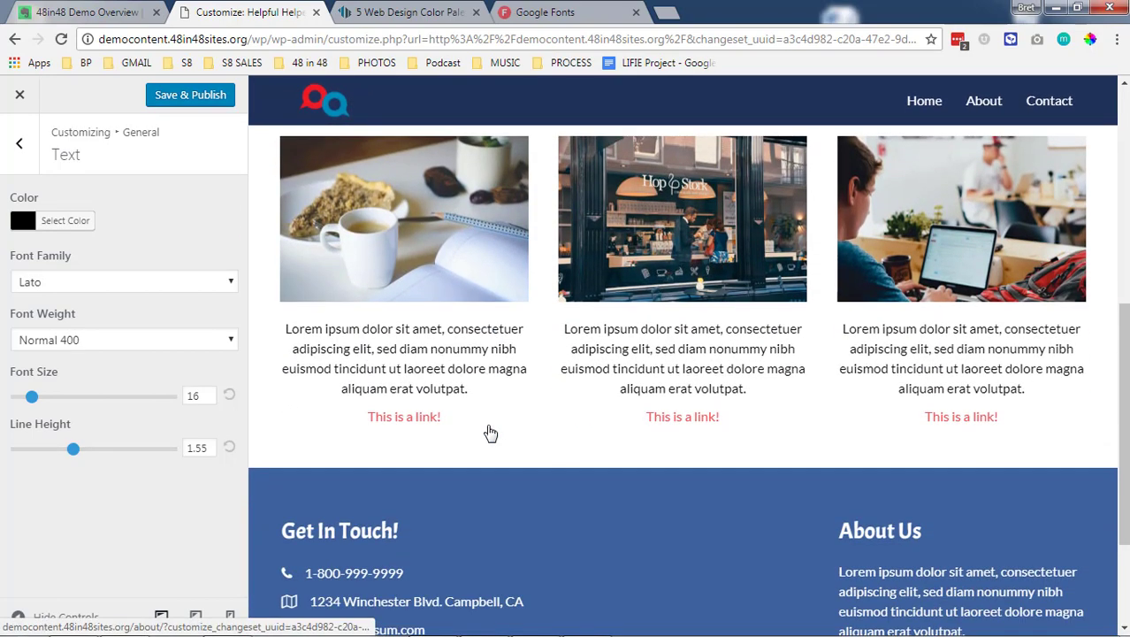
scroll(878, 512, "down", 1)
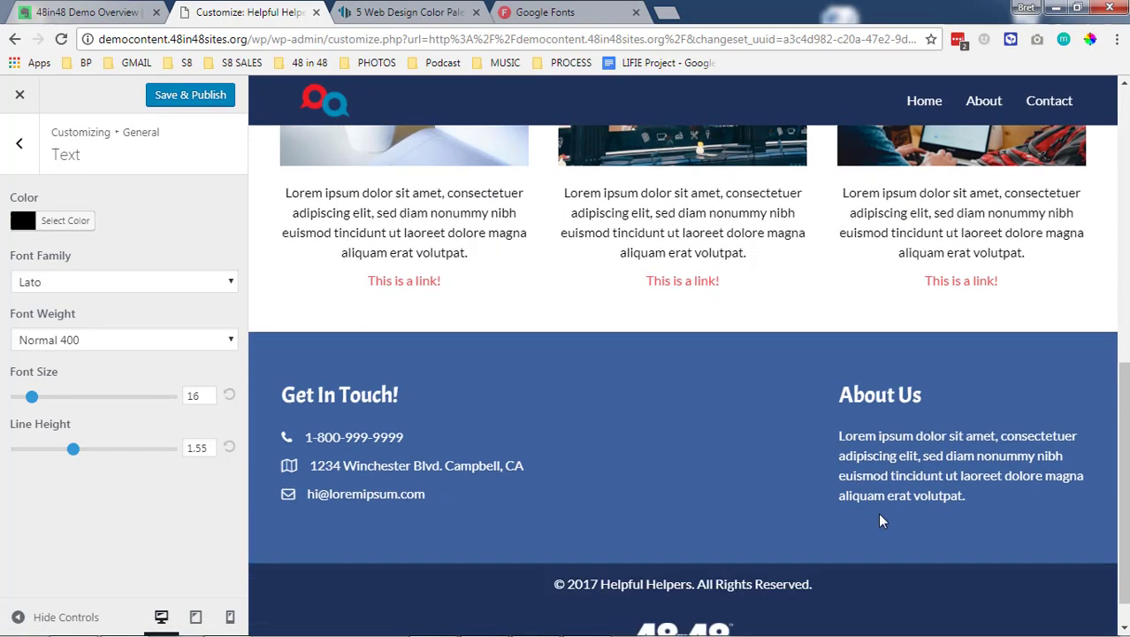
Step: Browse the Social Links settings, then move on to the Header section
left_click(20, 146)
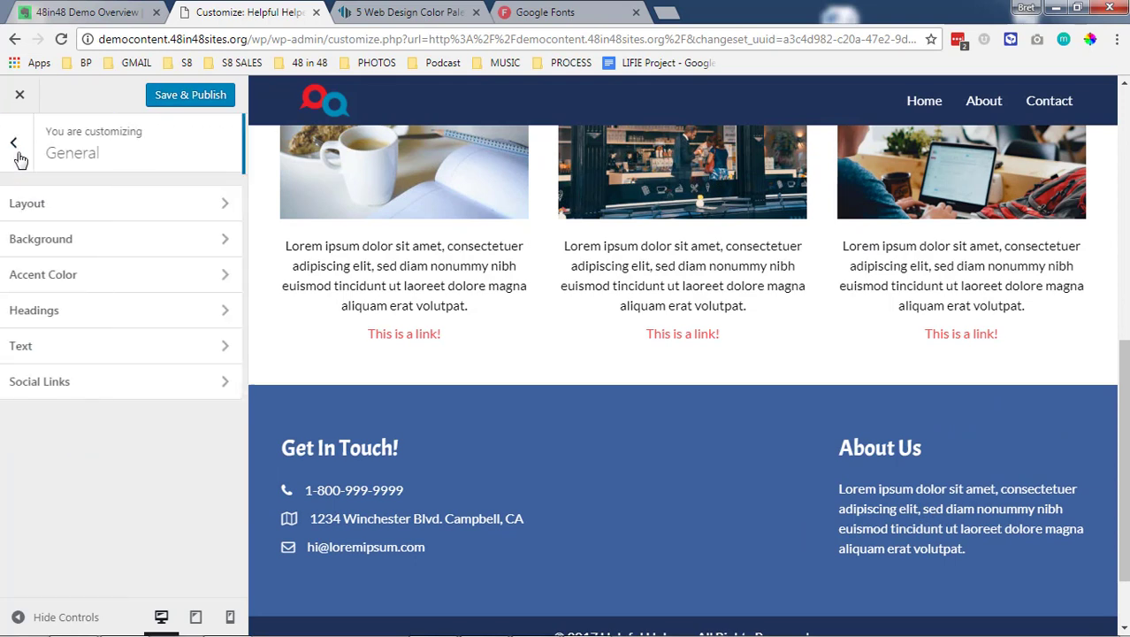
left_click(119, 387)
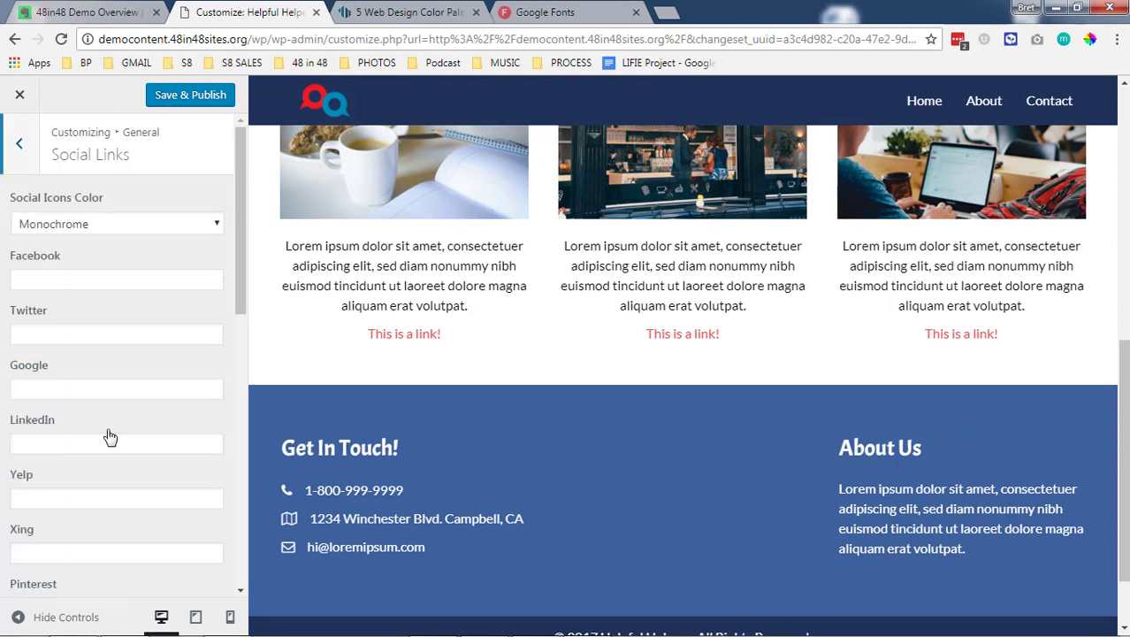
scroll(111, 367, "down", 6)
left_click(19, 144)
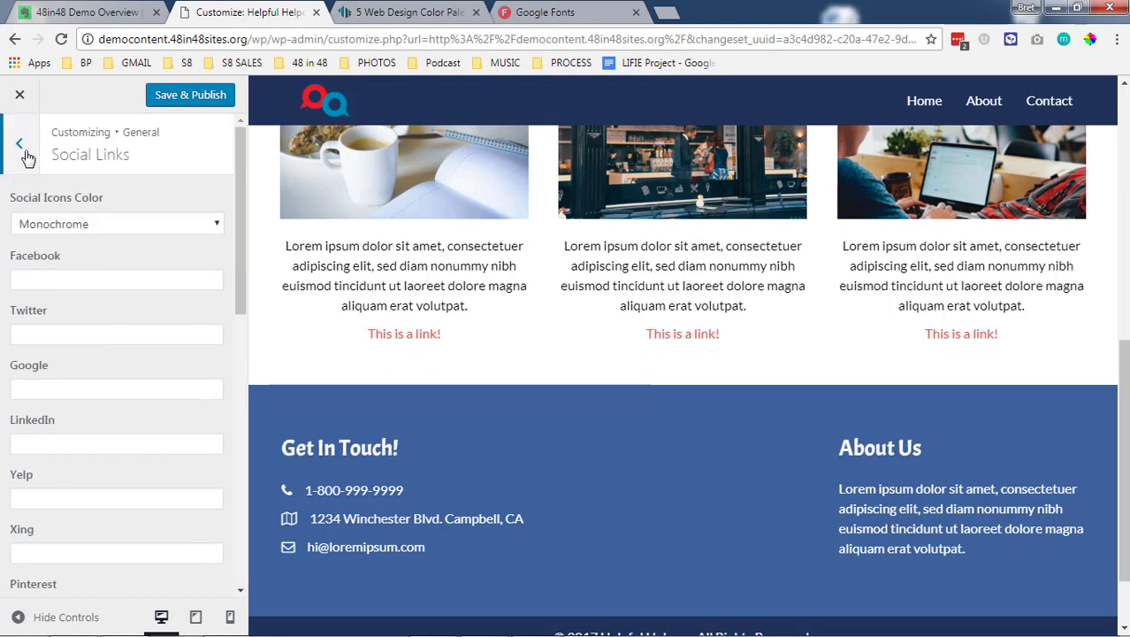
left_click(24, 148)
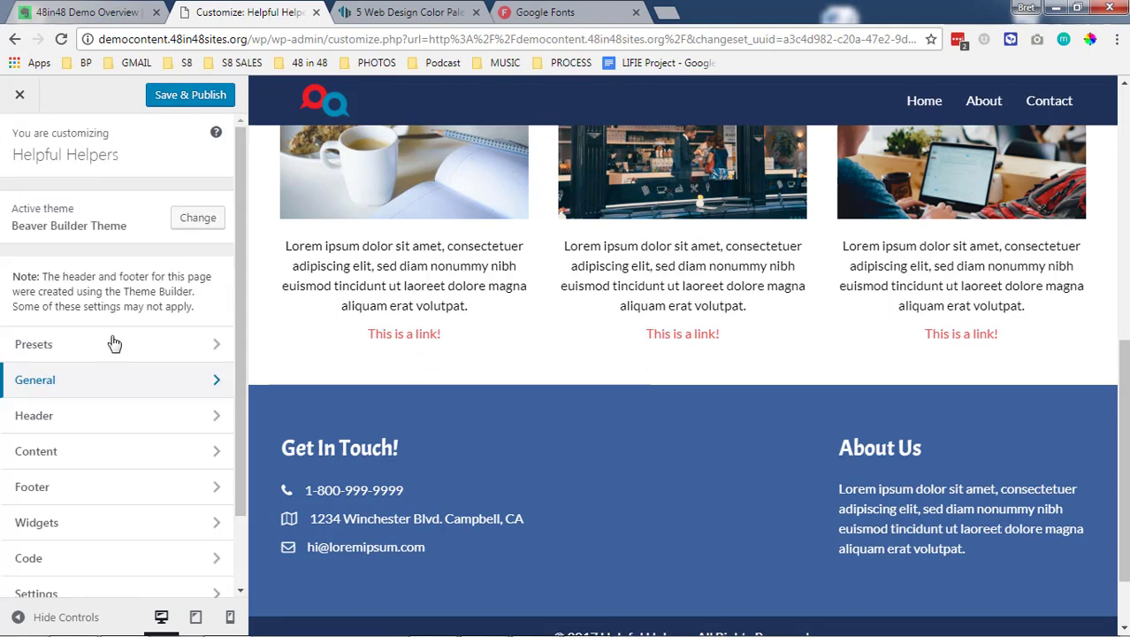
scroll(124, 354, "down", 2)
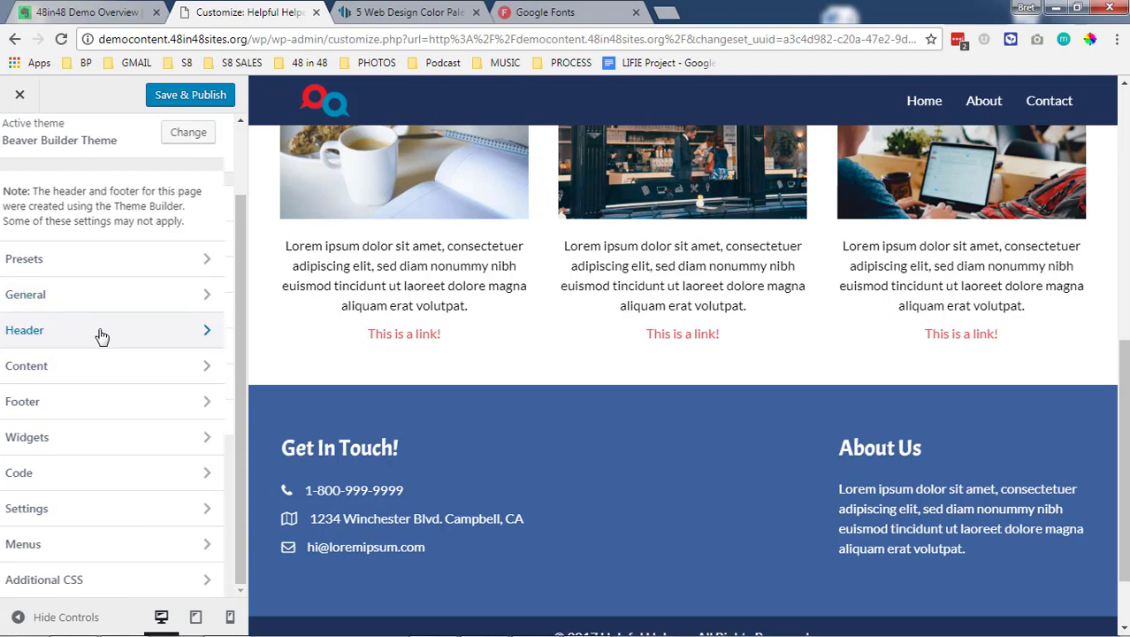
left_click(101, 331)
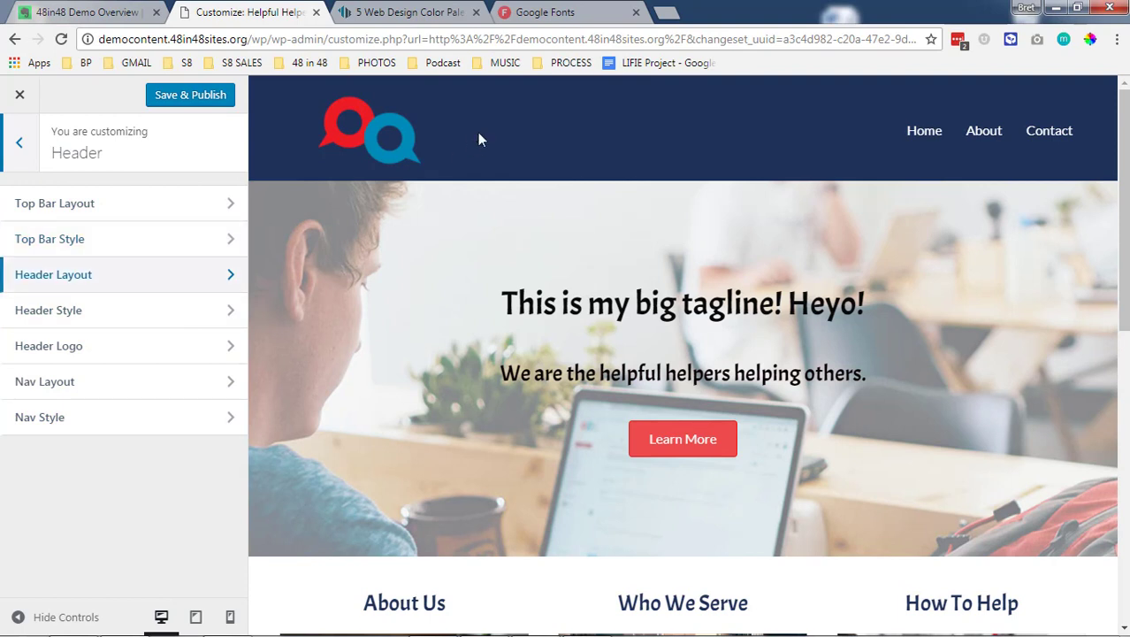
left_click(25, 165)
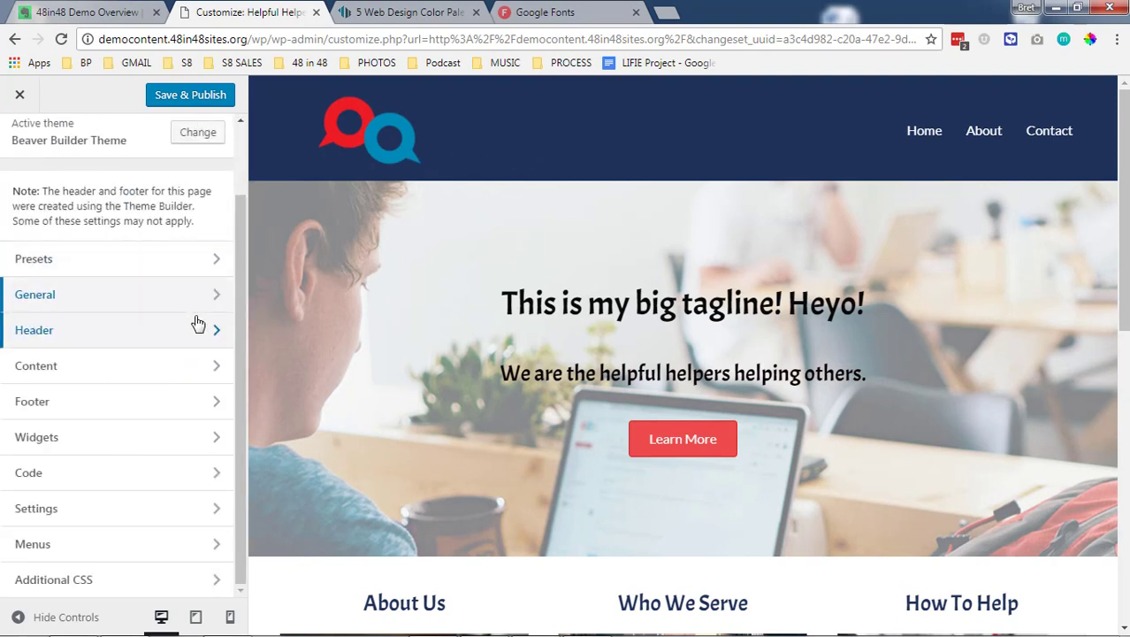
left_click(157, 378)
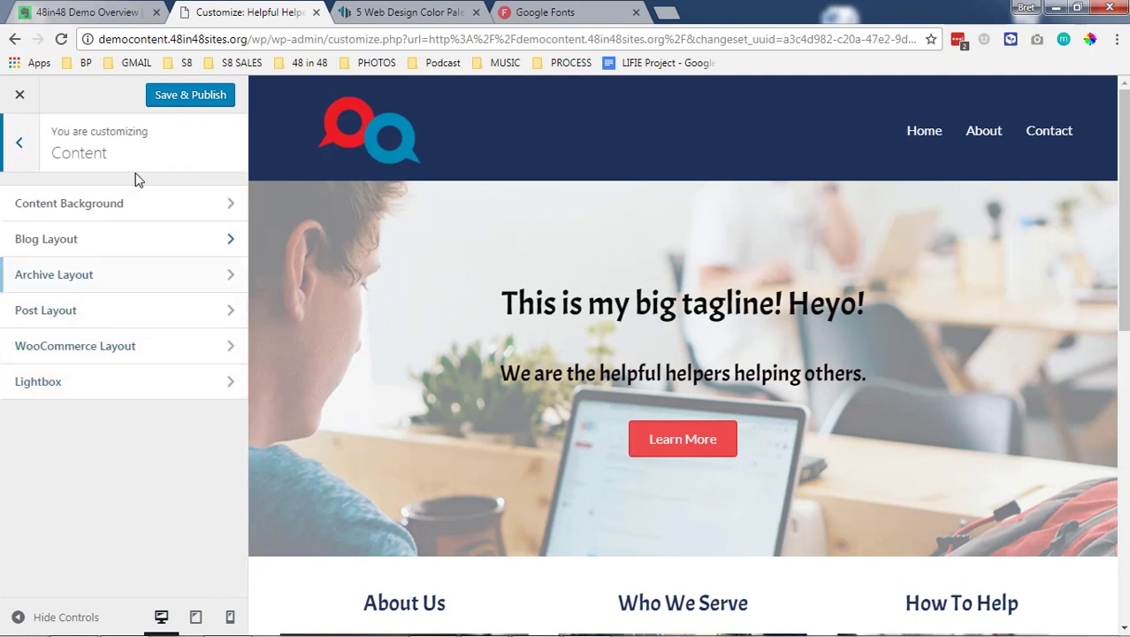
left_click(29, 164)
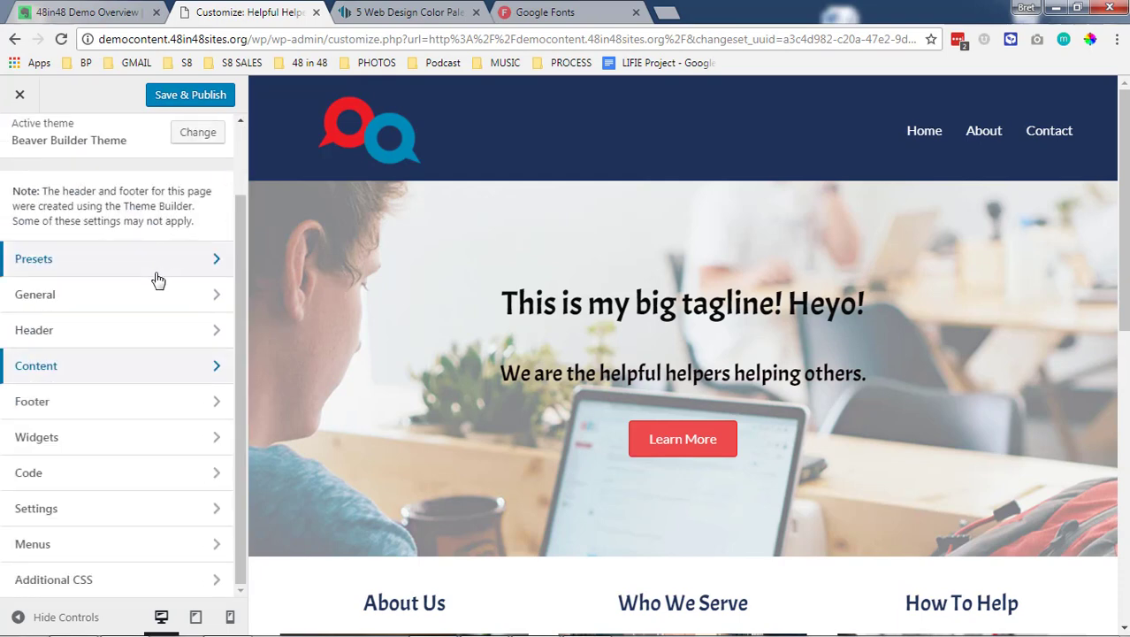
left_click(150, 406)
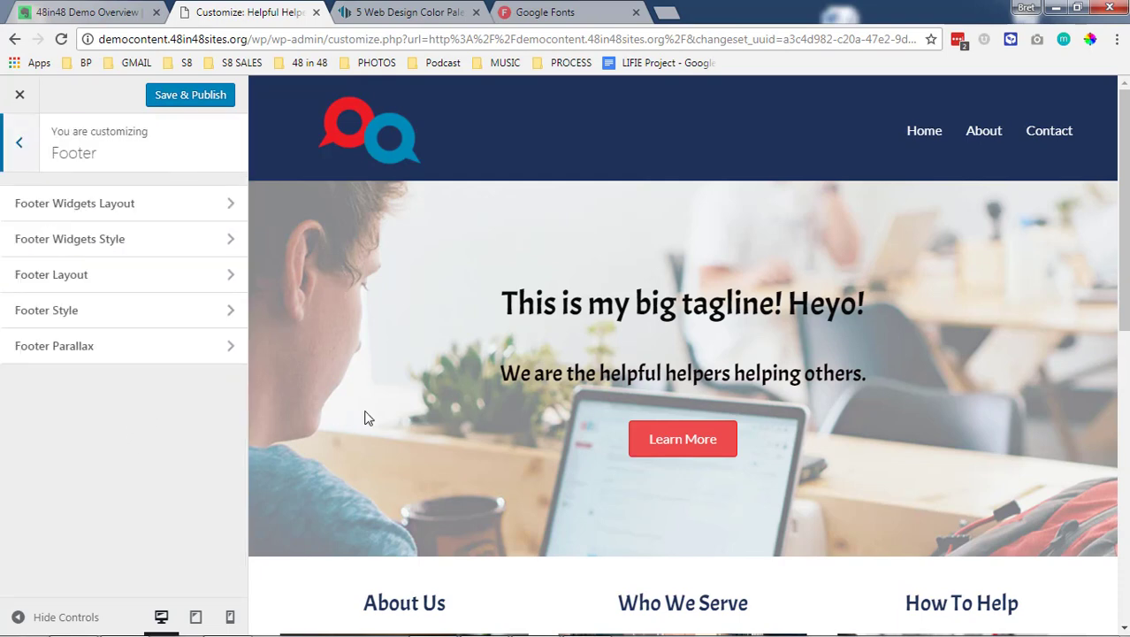
scroll(371, 442, "down", 10)
scroll(372, 504, "up", 10)
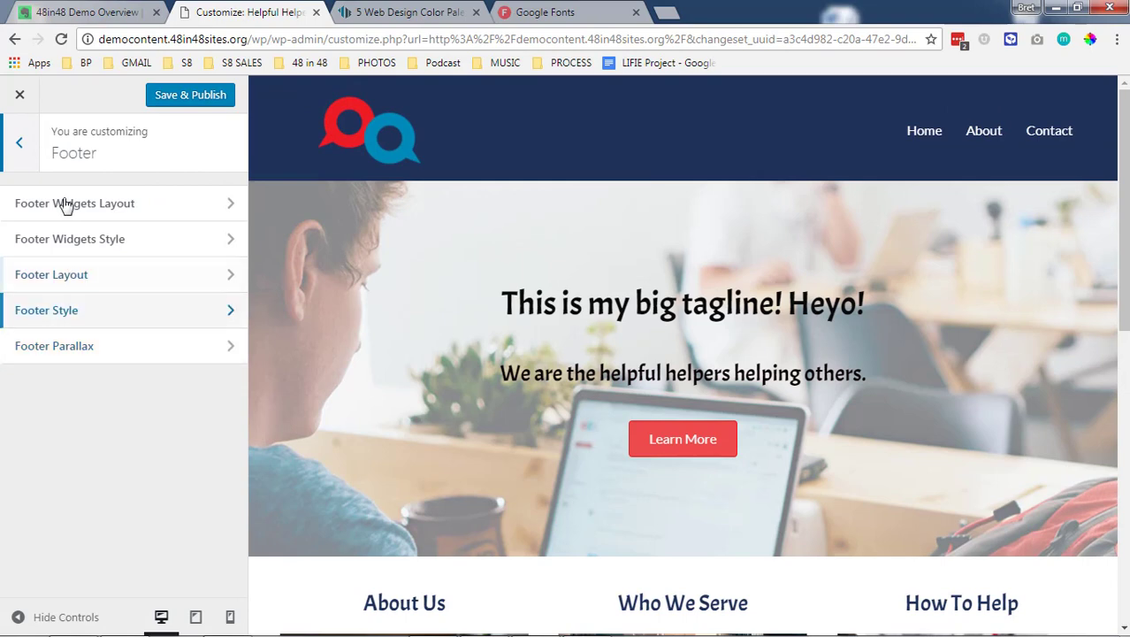
left_click(27, 157)
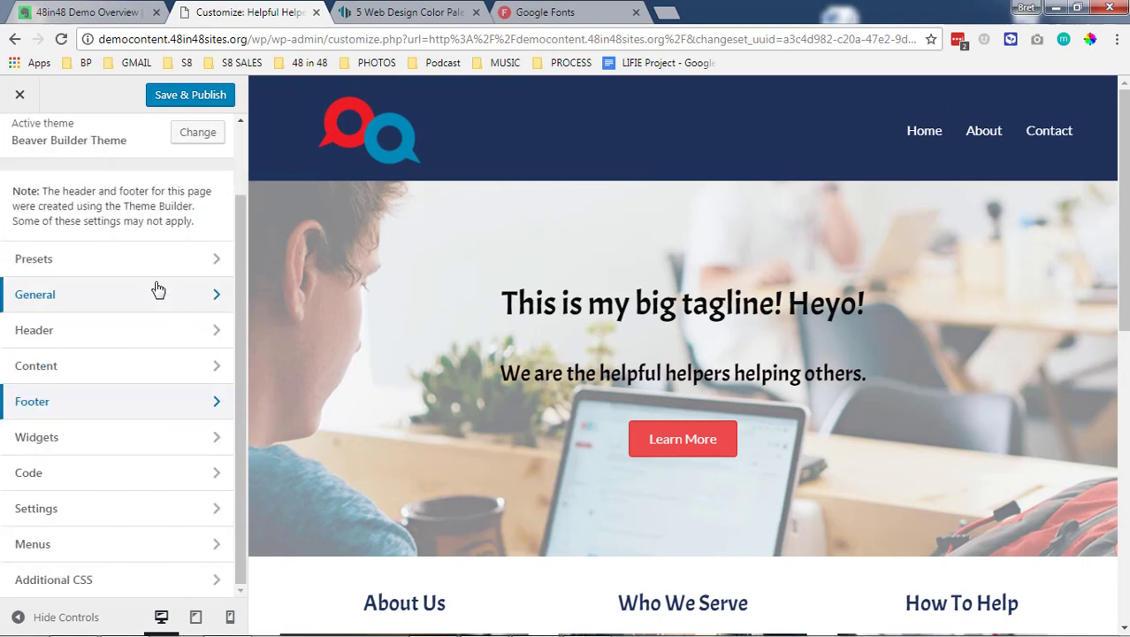
left_click(114, 445)
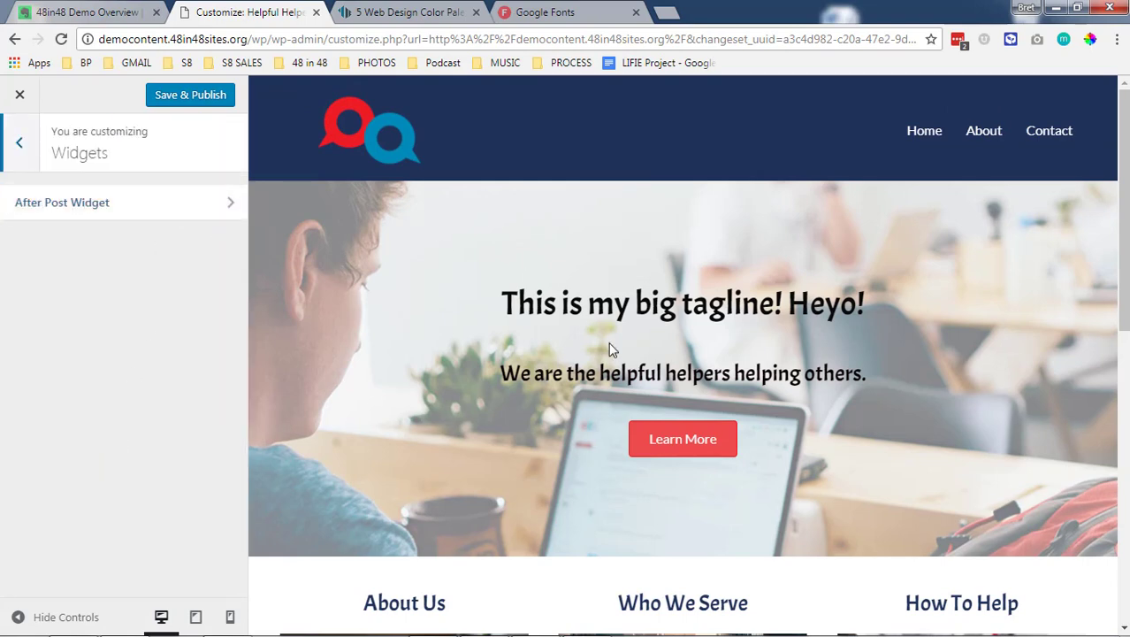
scroll(762, 407, "down", 6)
scroll(728, 418, "down", 2)
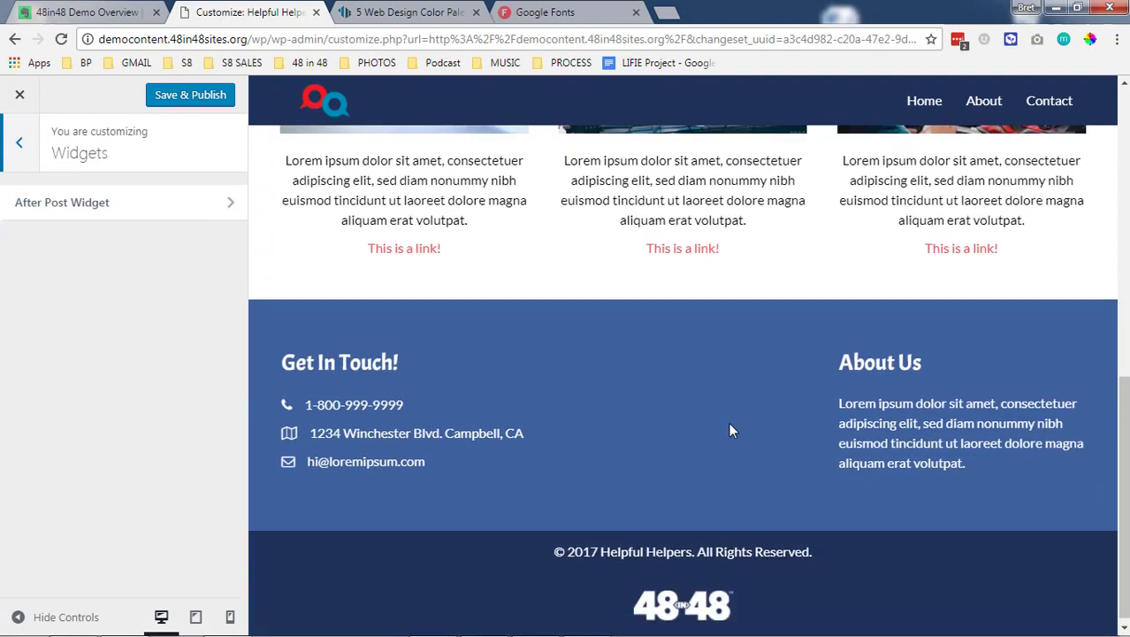
scroll(729, 421, "up", 10)
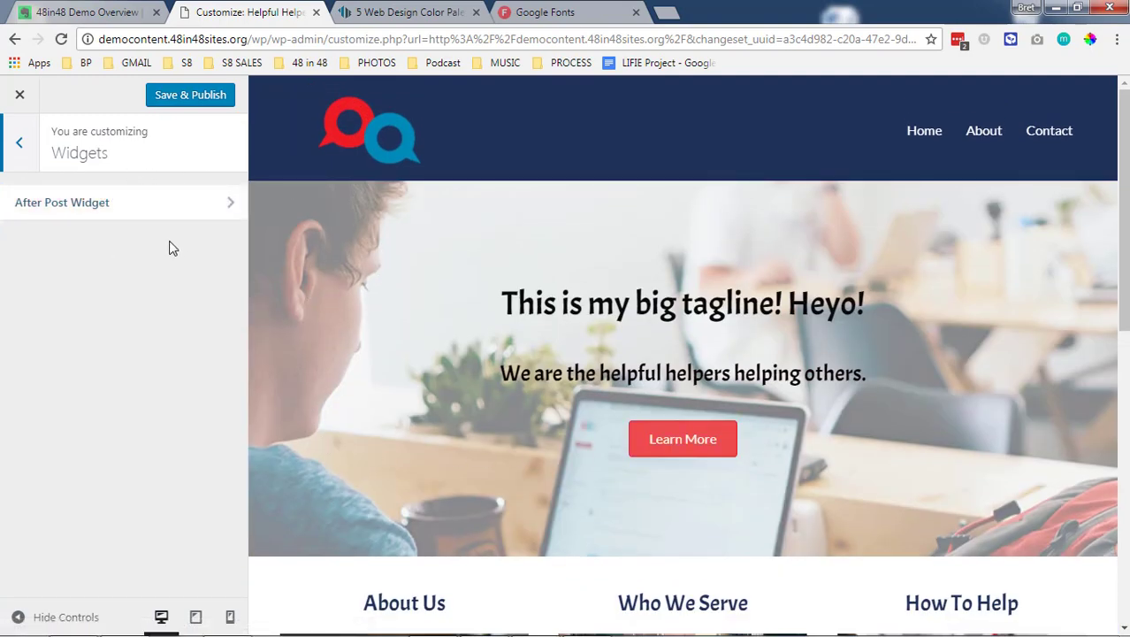
left_click(21, 147)
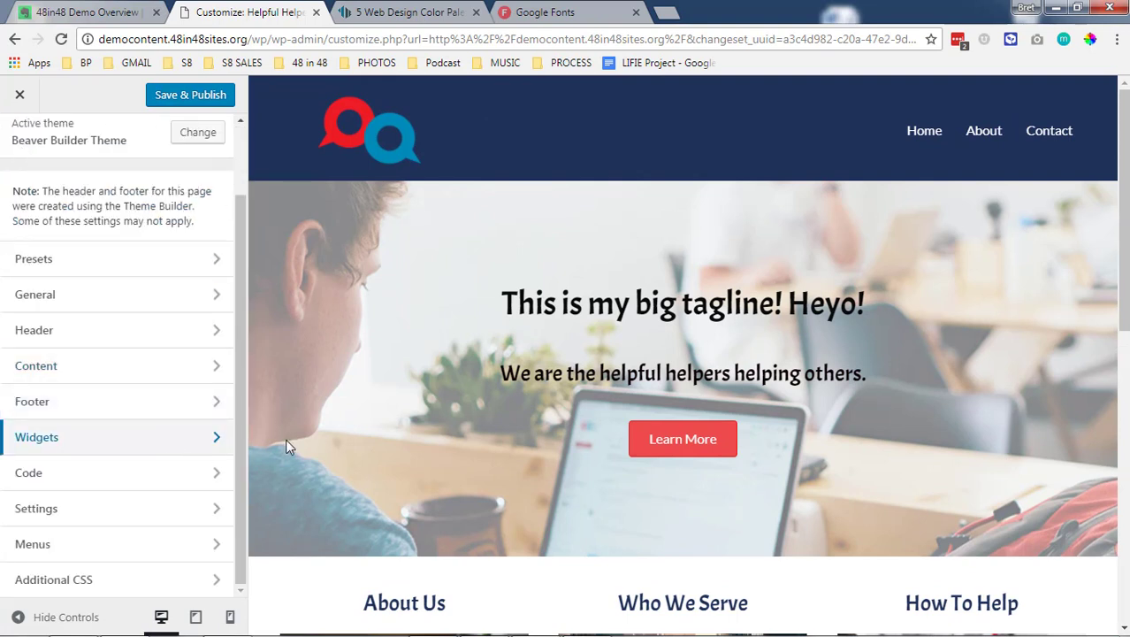
scroll(338, 466, "down", 1)
left_click(140, 477)
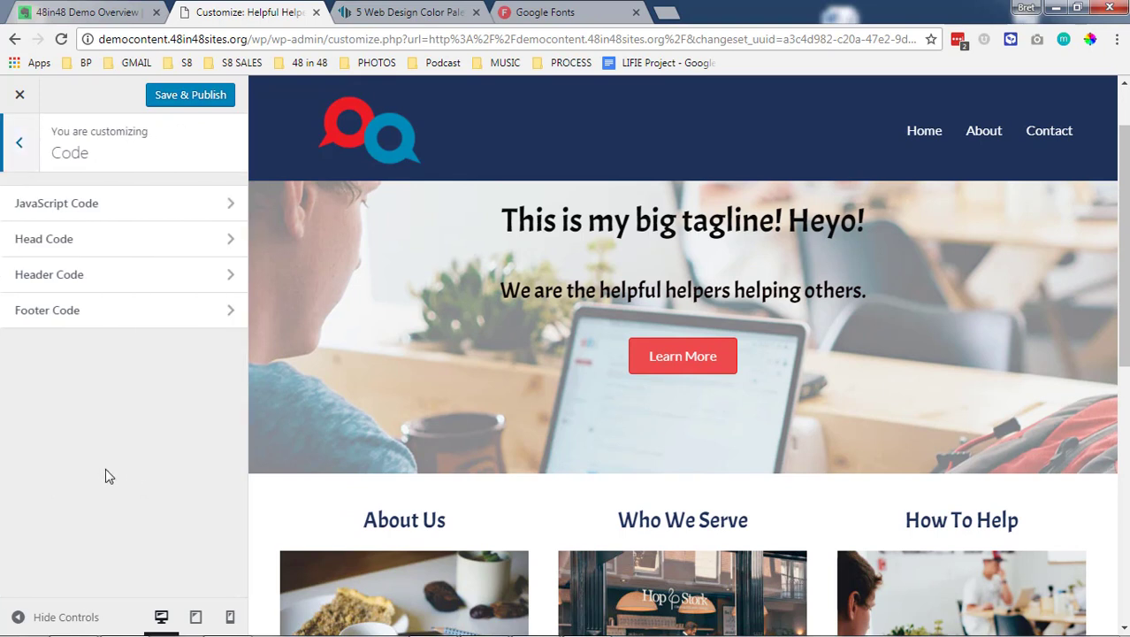
left_click(119, 202)
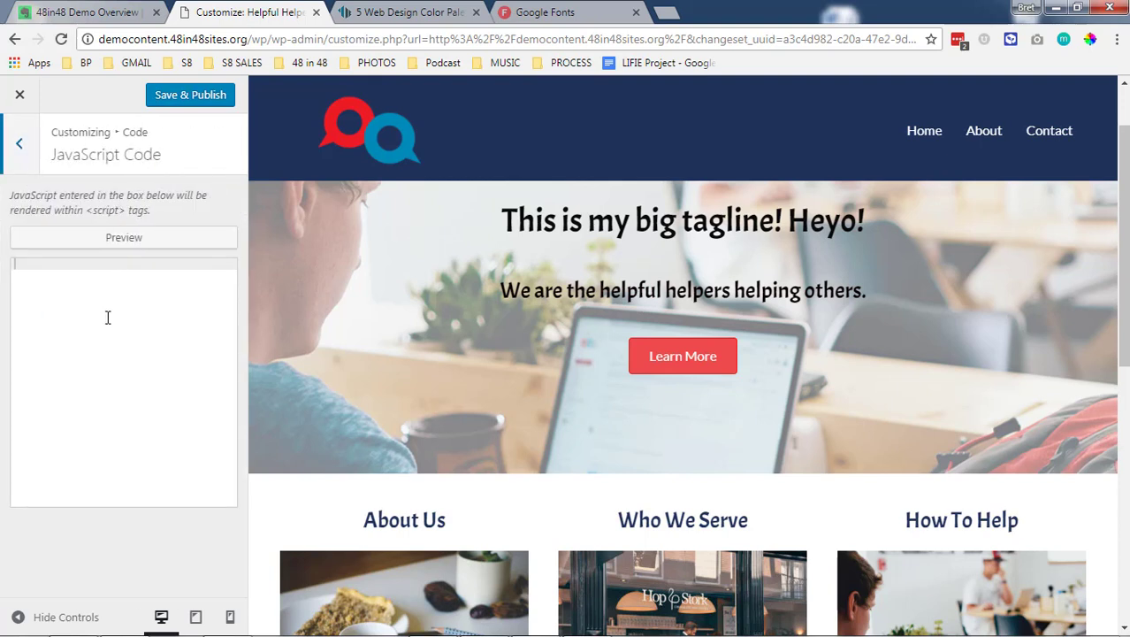
left_click(19, 142)
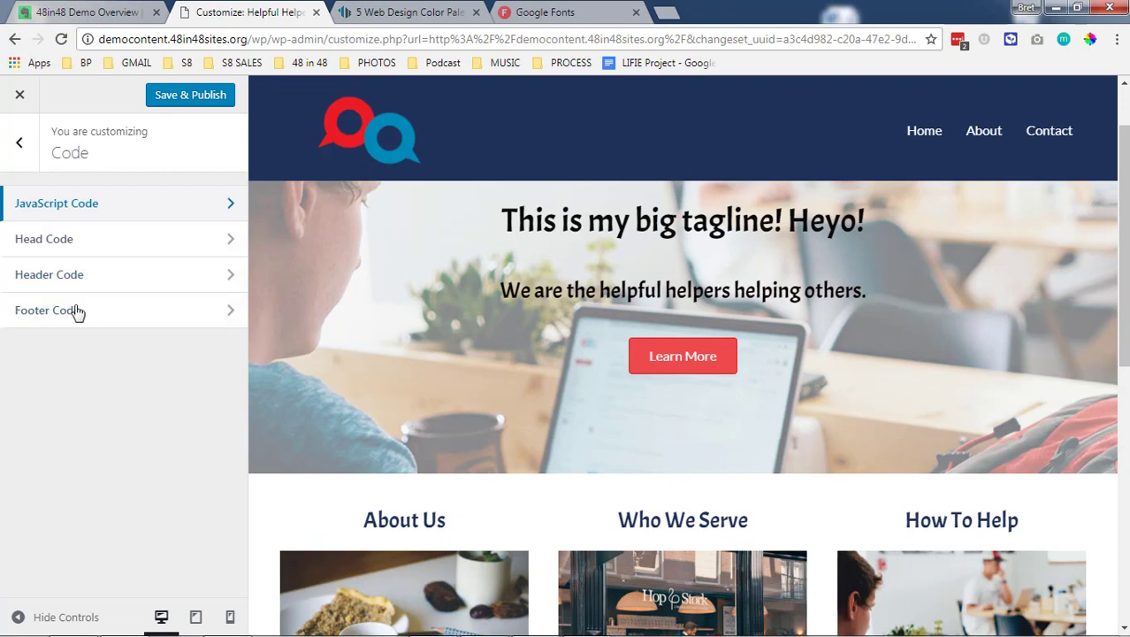
left_click(18, 143)
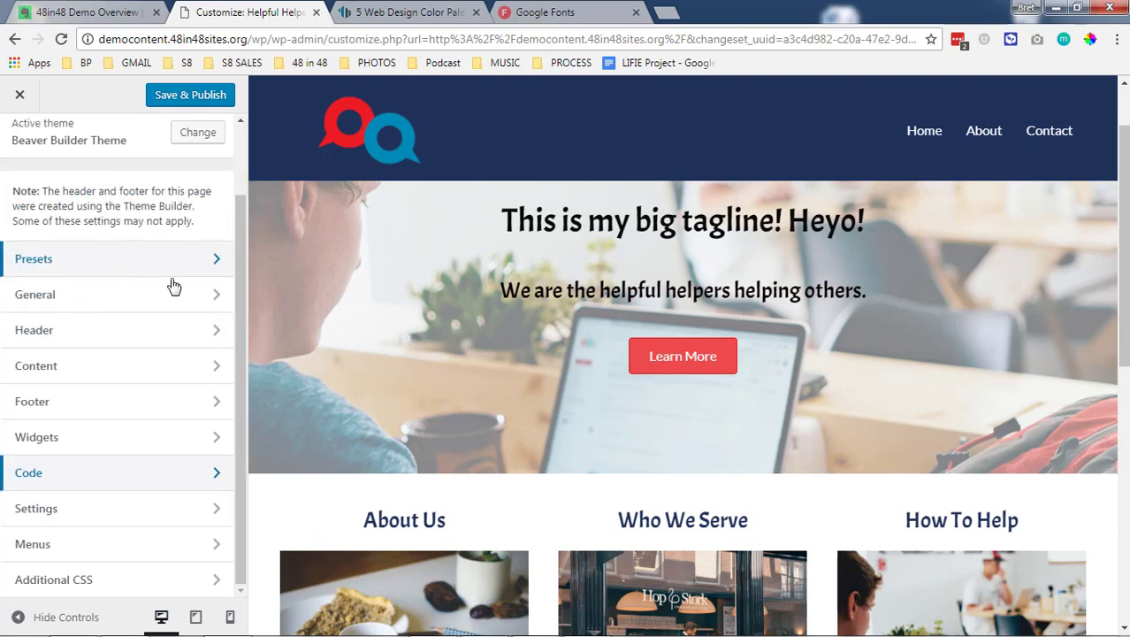
Step: Browse the Site Identity and Menus settings, then bring up the Additional CSS editor
left_click(210, 510)
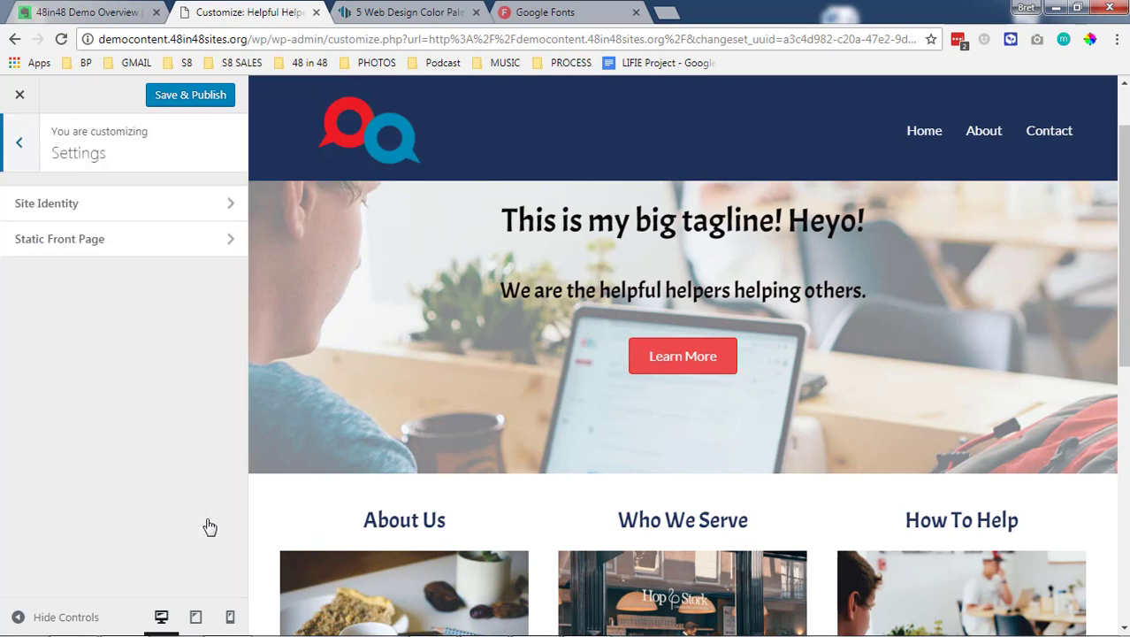
left_click(99, 214)
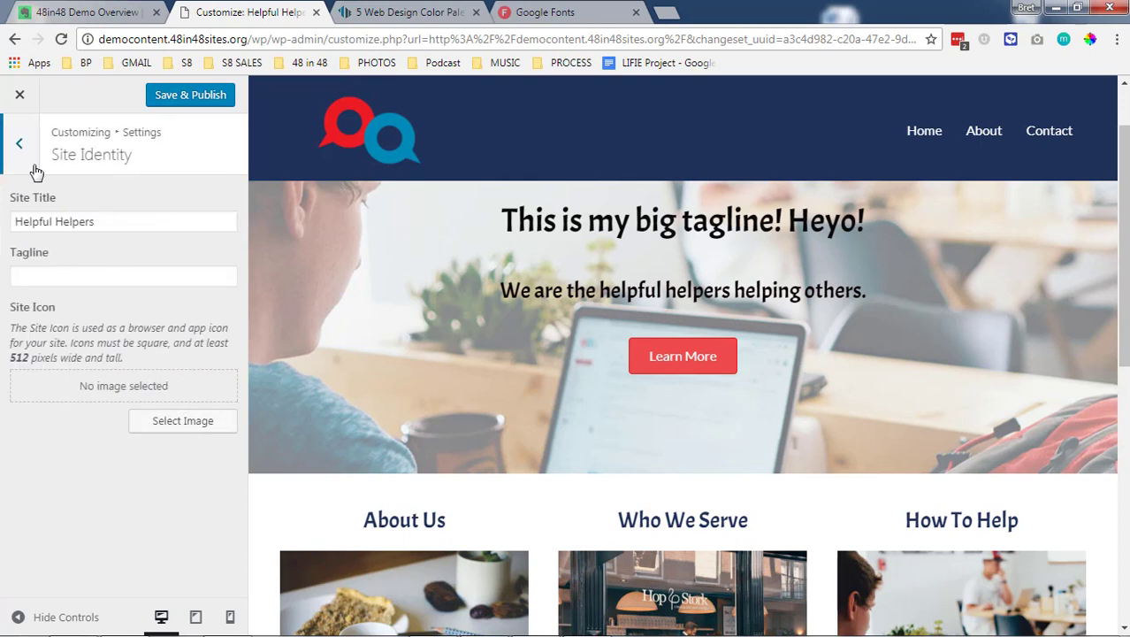
left_click(21, 146)
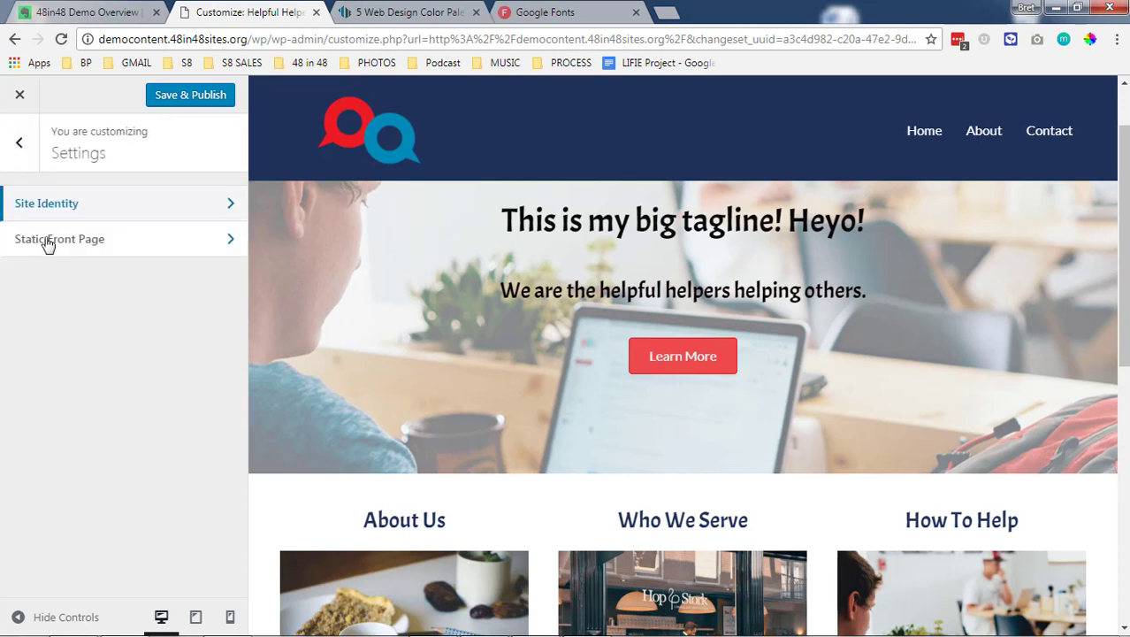
left_click(31, 168)
scroll(128, 424, "down", 2)
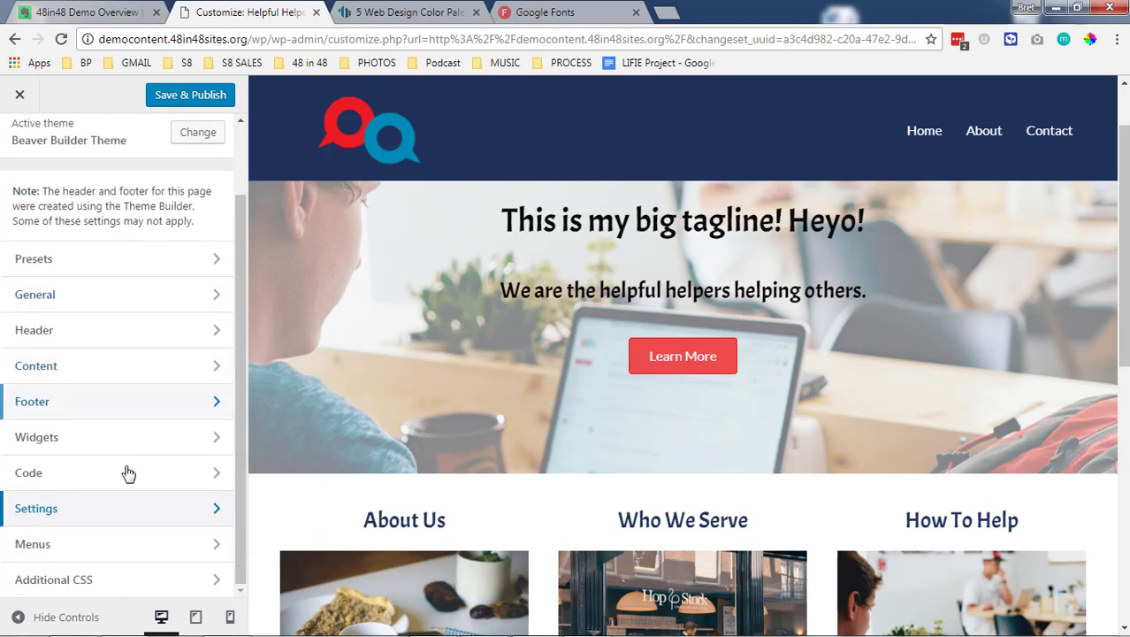
left_click(107, 555)
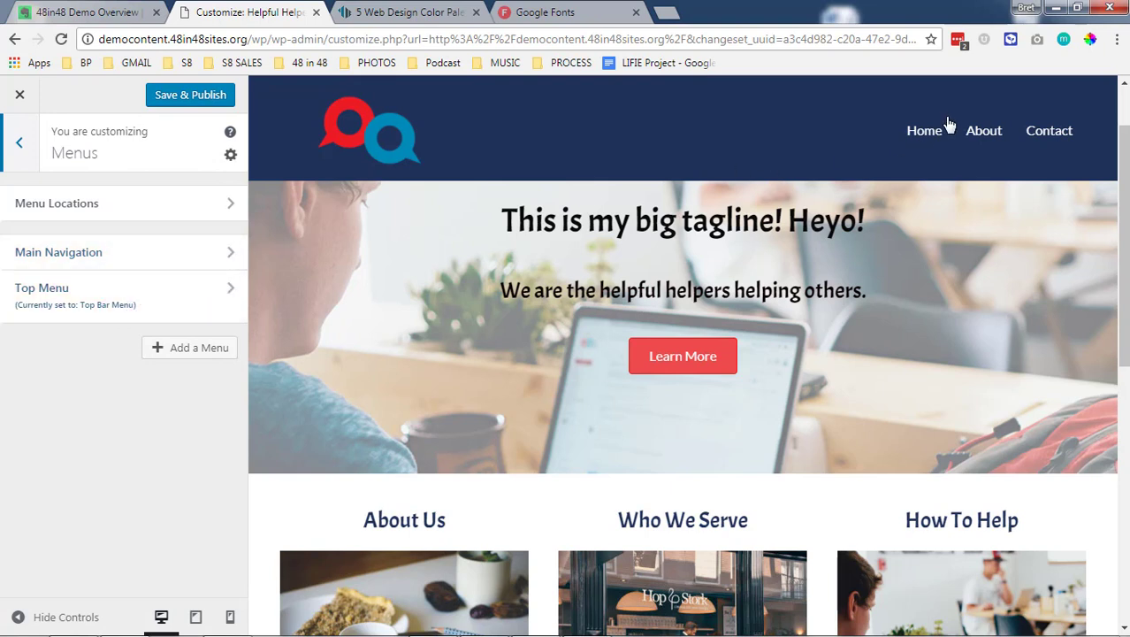
left_click(18, 143)
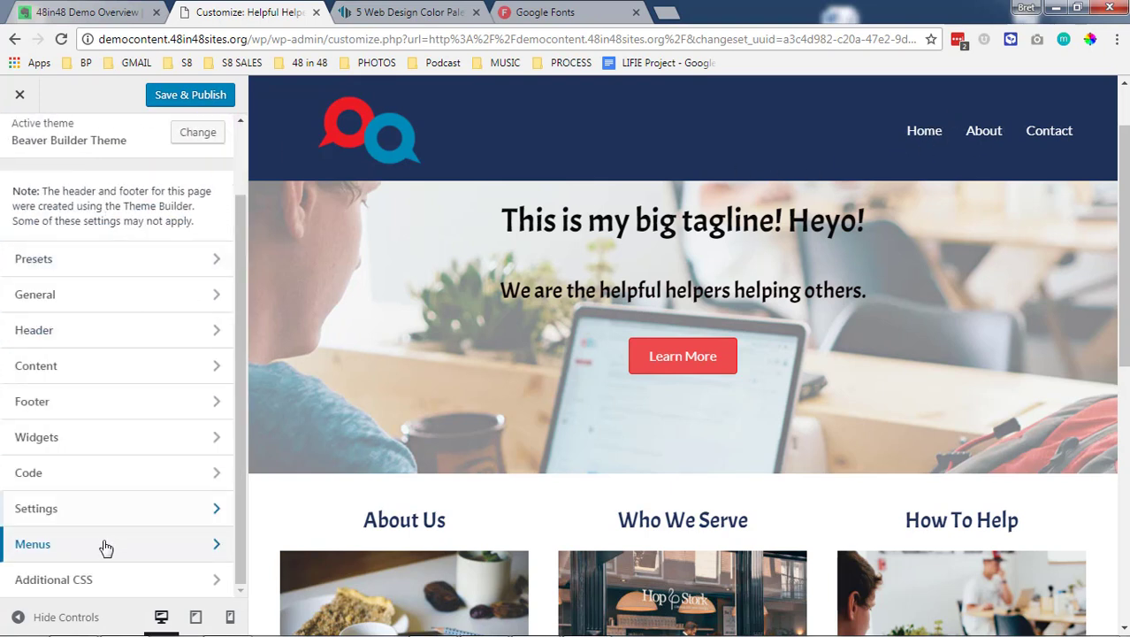
left_click(111, 585)
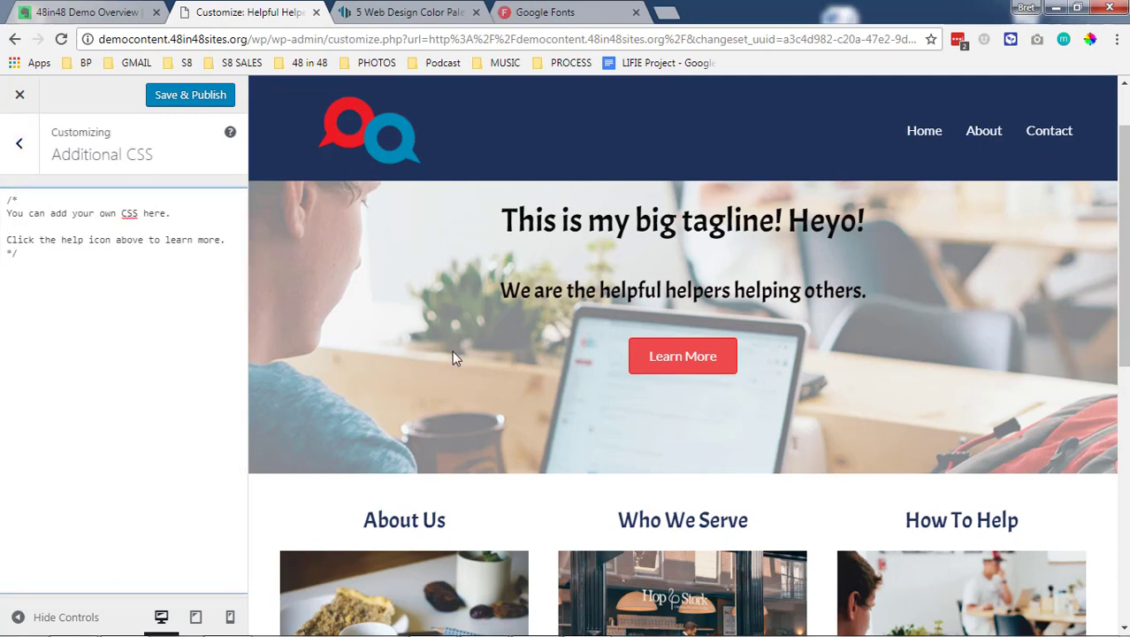
Step: Review the styled preview and leave the Additional CSS panel without adding CSS
scroll(453, 352, "down", 3)
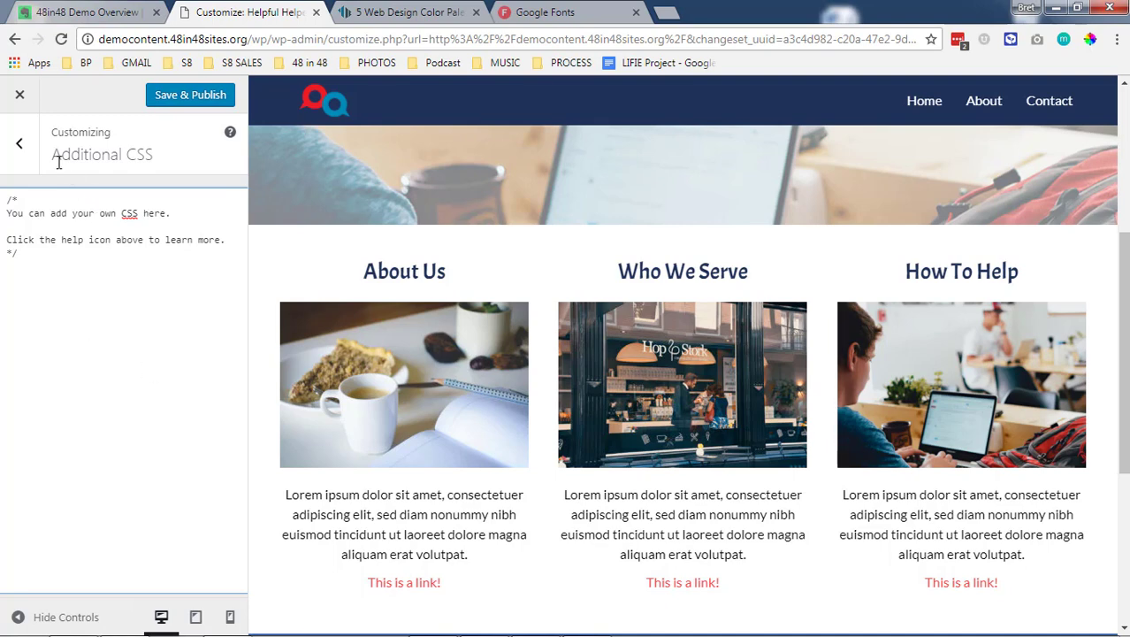
left_click(19, 143)
scroll(371, 266, "up", 4)
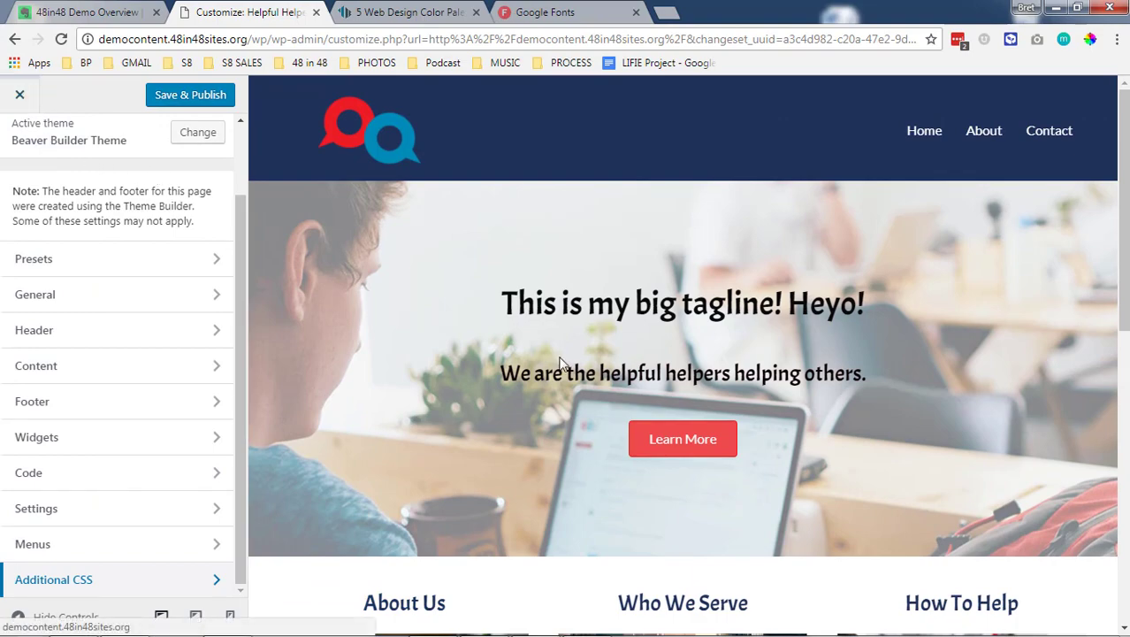
Step: Save & Publish the red, dark-blue and Lato restyling, then close the Customizer to the live site
scroll(570, 368, "down", 6)
scroll(596, 391, "up", 7)
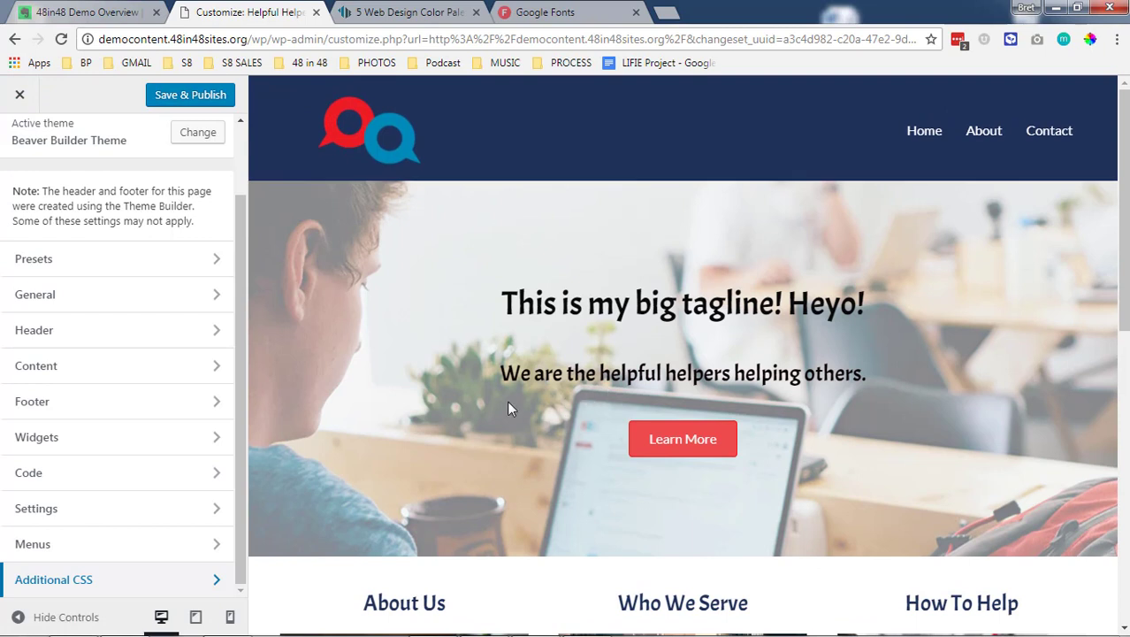
left_click(20, 96)
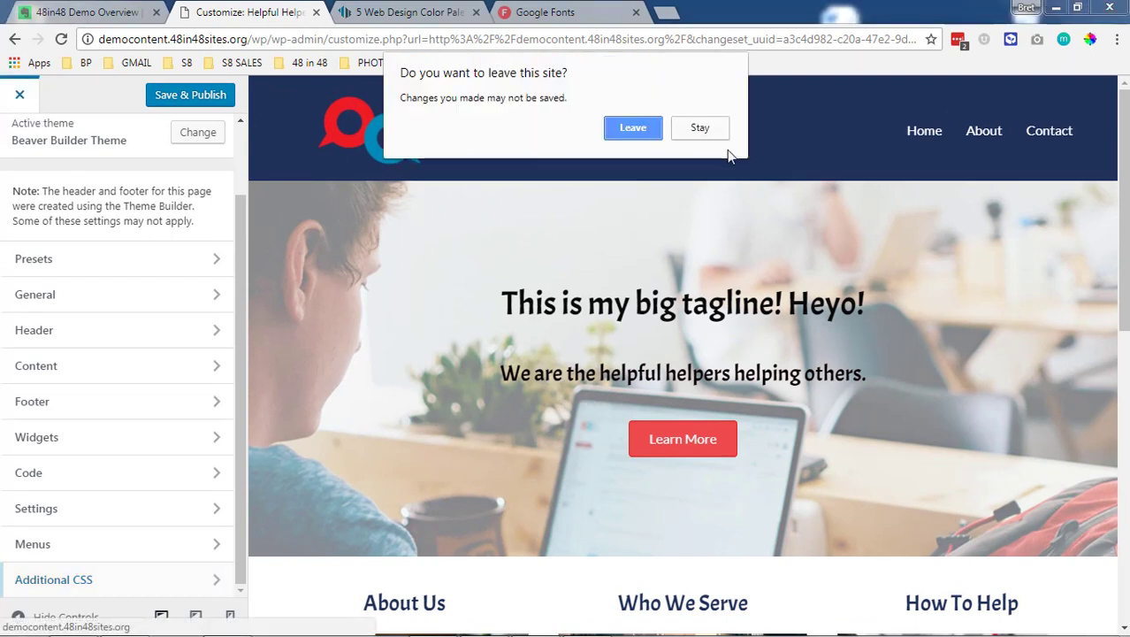
left_click(699, 128)
left_click(186, 104)
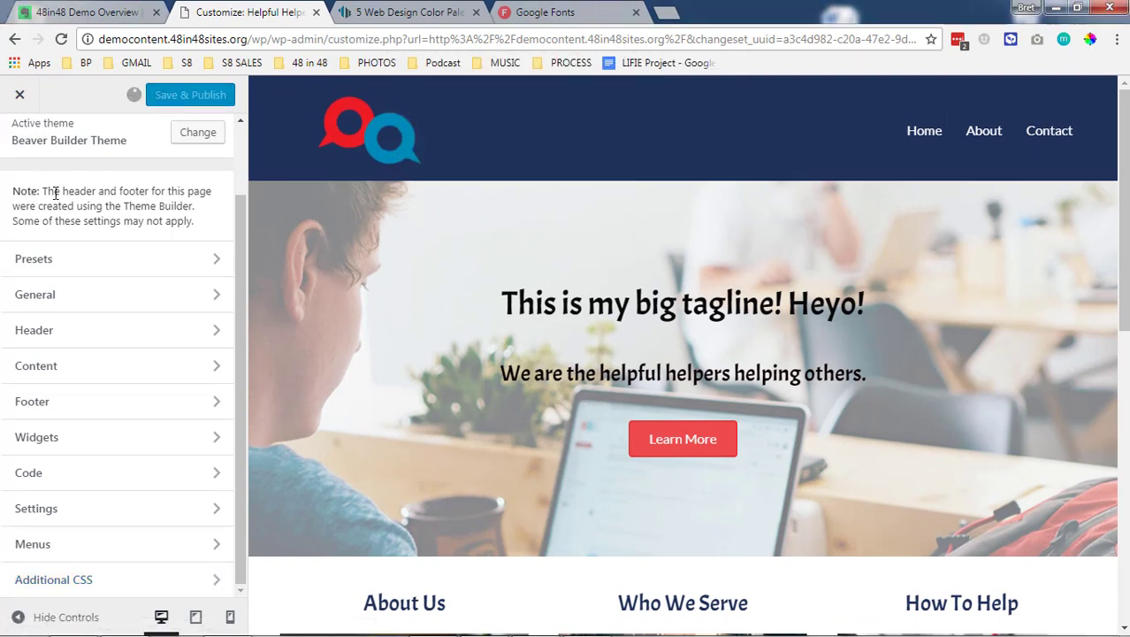
left_click(17, 97)
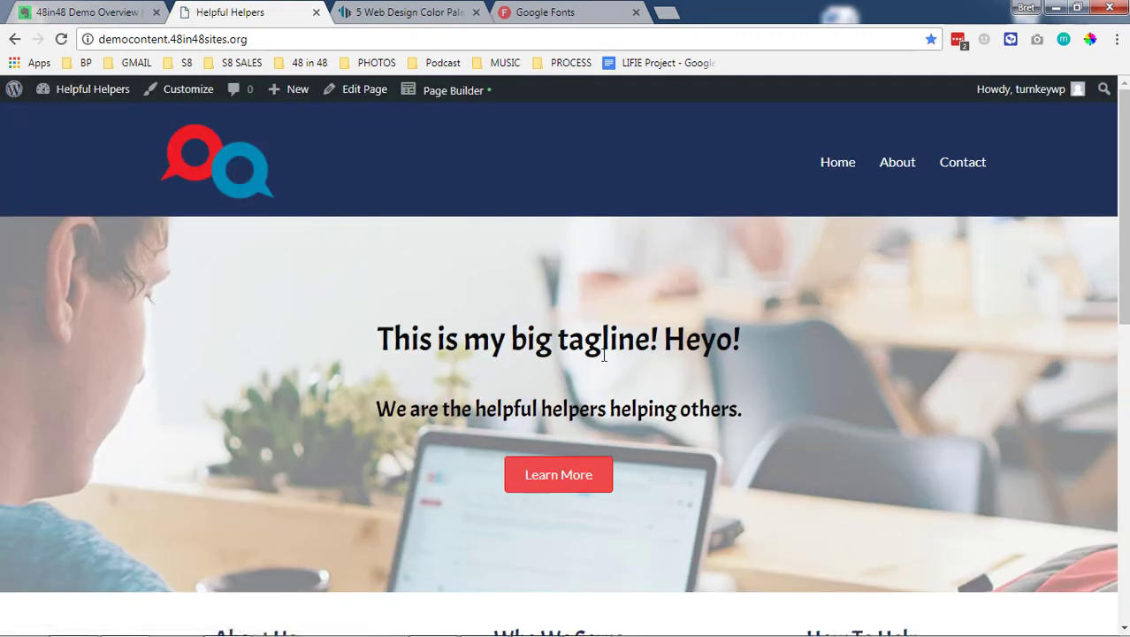
Step: Open the Learn More button's settings in Page Builder on the home page
left_click(449, 98)
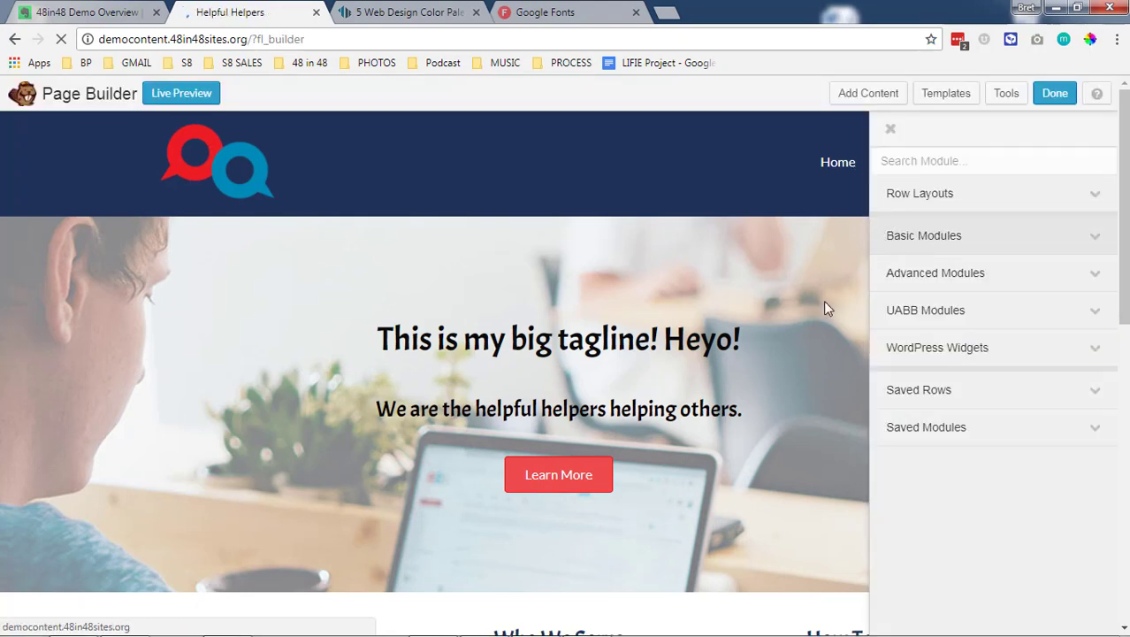
scroll(592, 395, "down", 1)
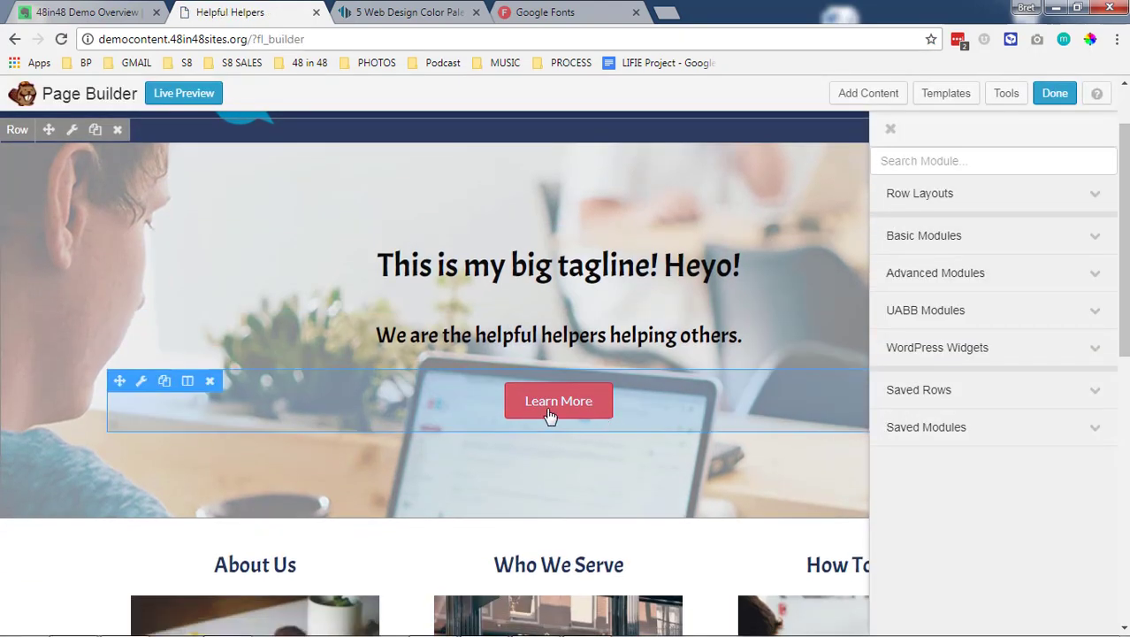
left_click(512, 414)
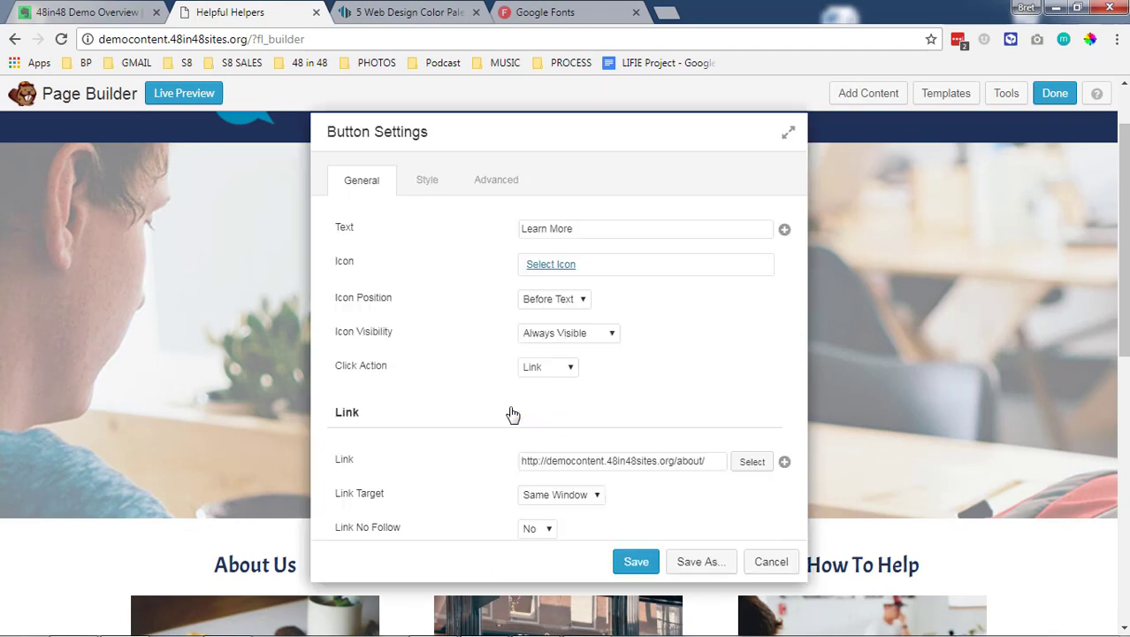
left_click_drag(555, 134, 871, 105)
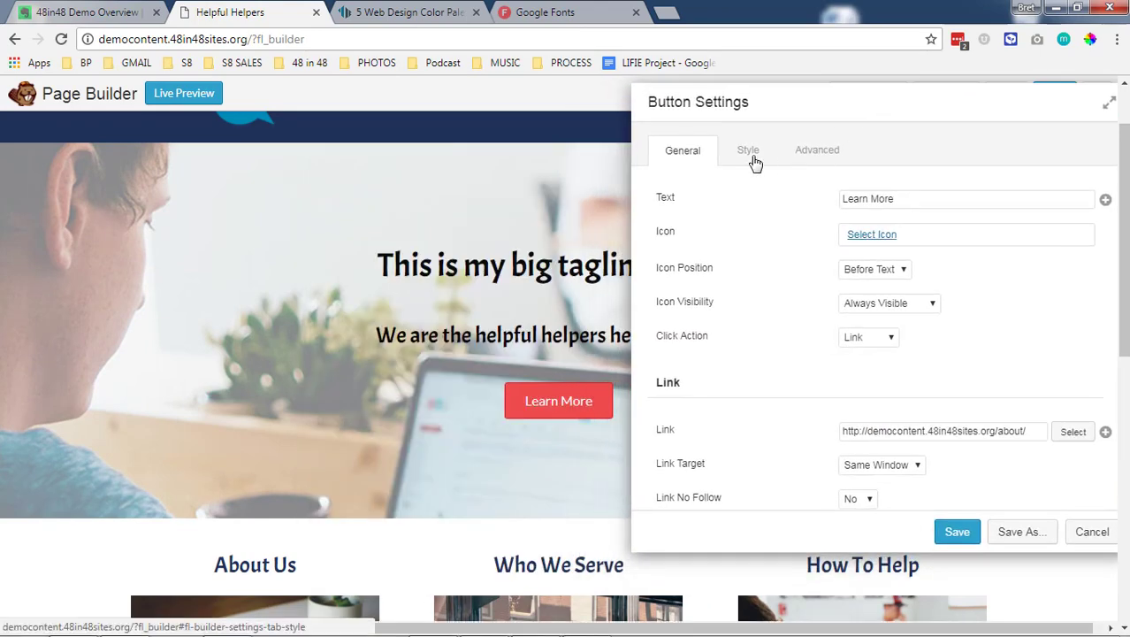
Step: Preview a purple #b100c9 button background, cancel to keep it red, and publish the page
left_click(751, 159)
left_click(852, 253)
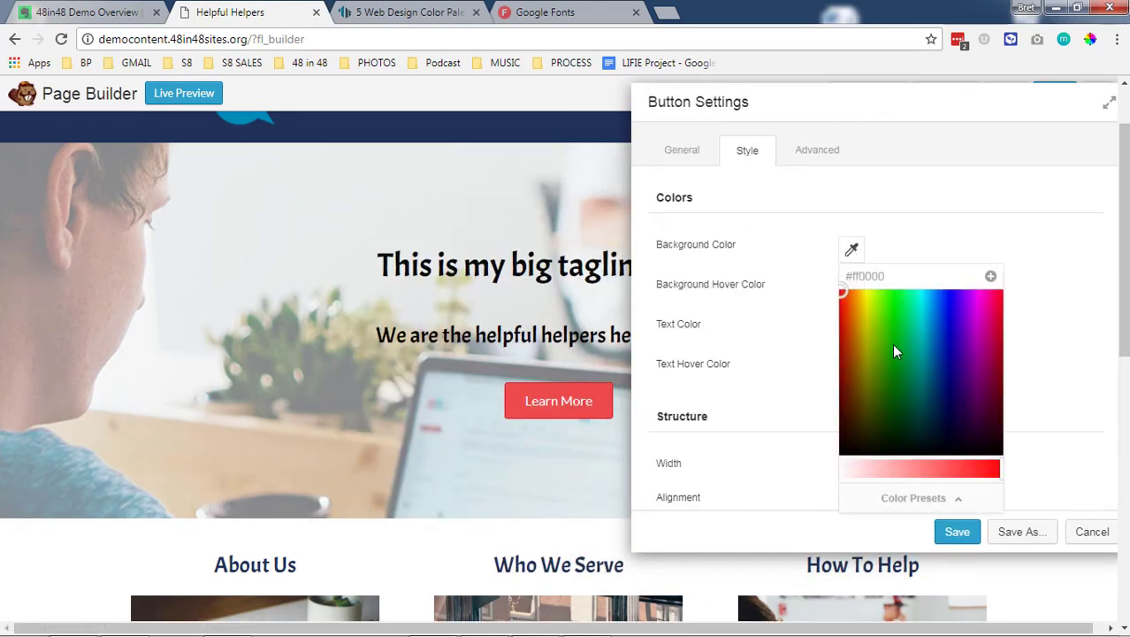
left_click_drag(893, 348, 974, 325)
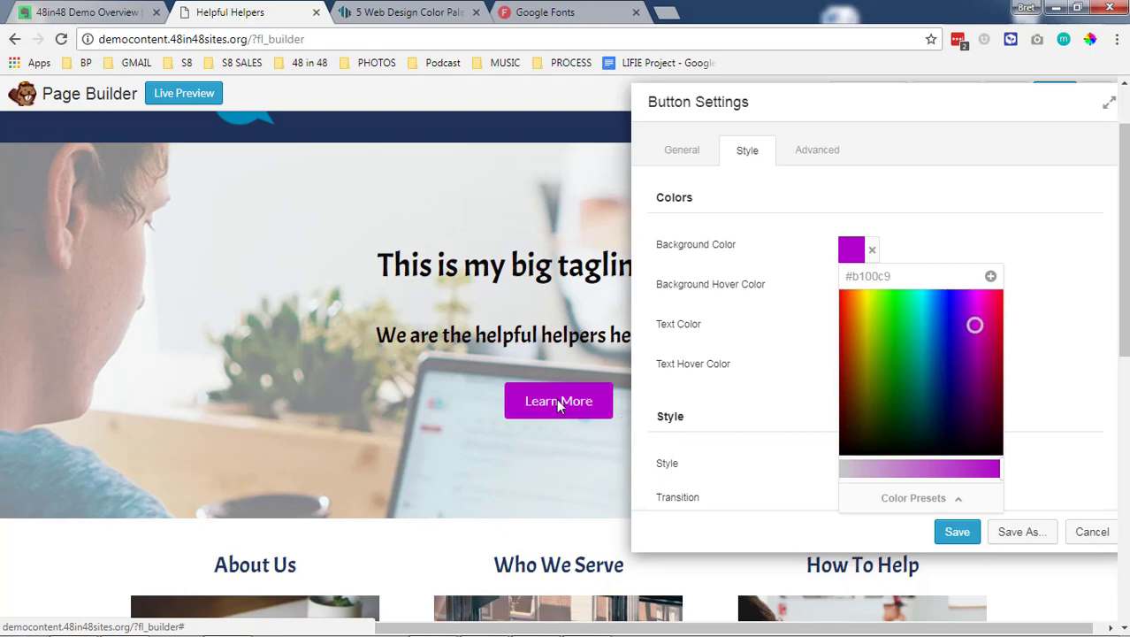
left_click(1100, 532)
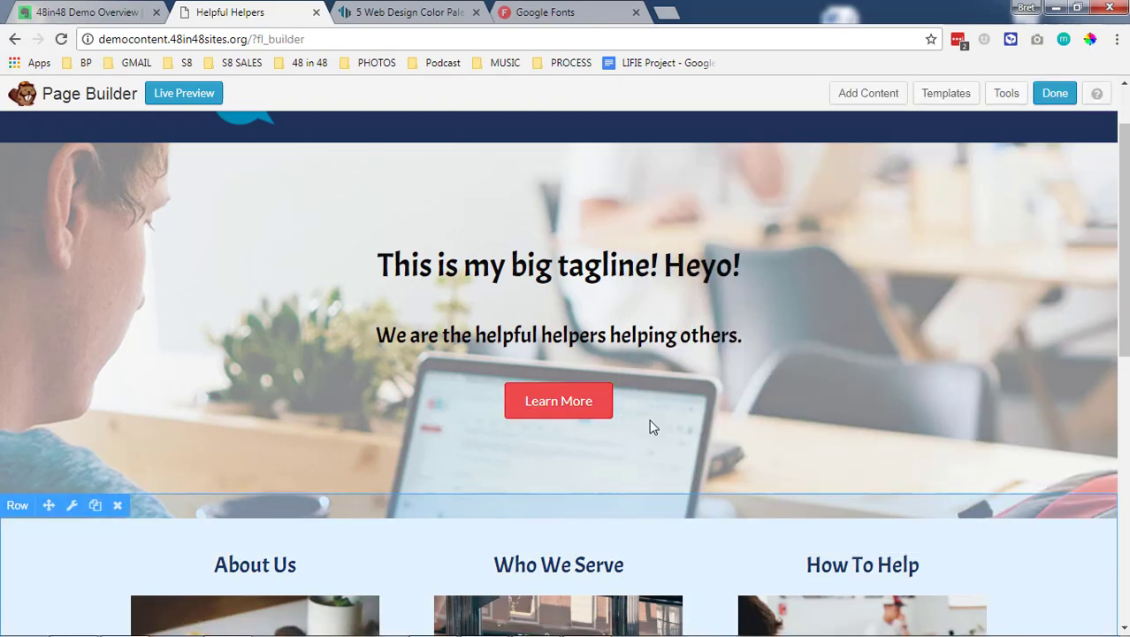
left_click(1054, 93)
left_click(575, 315)
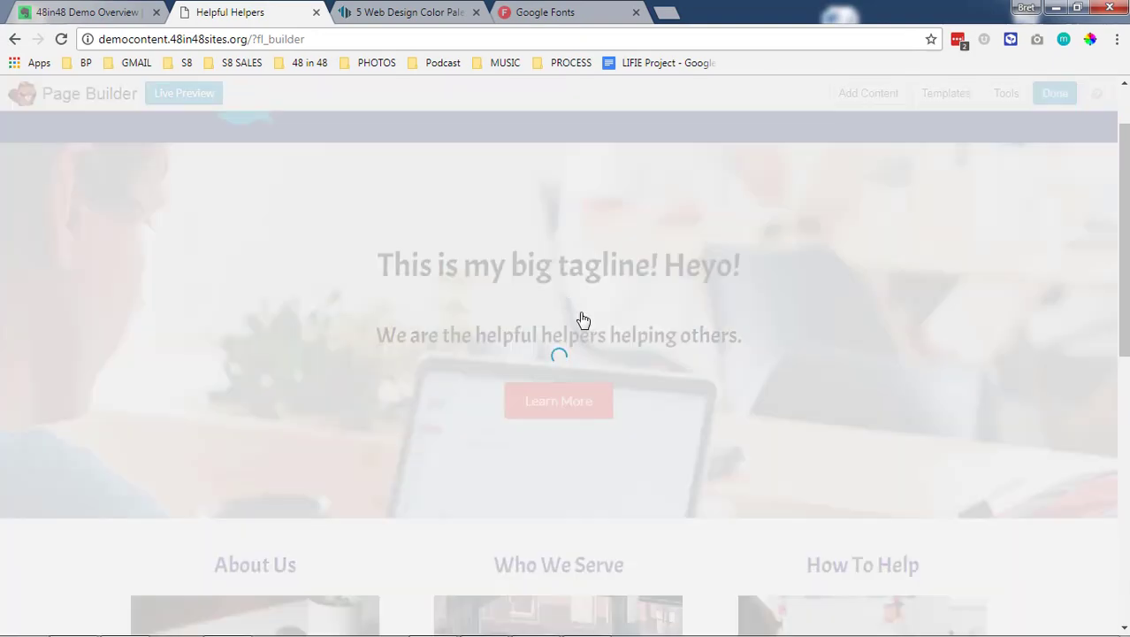